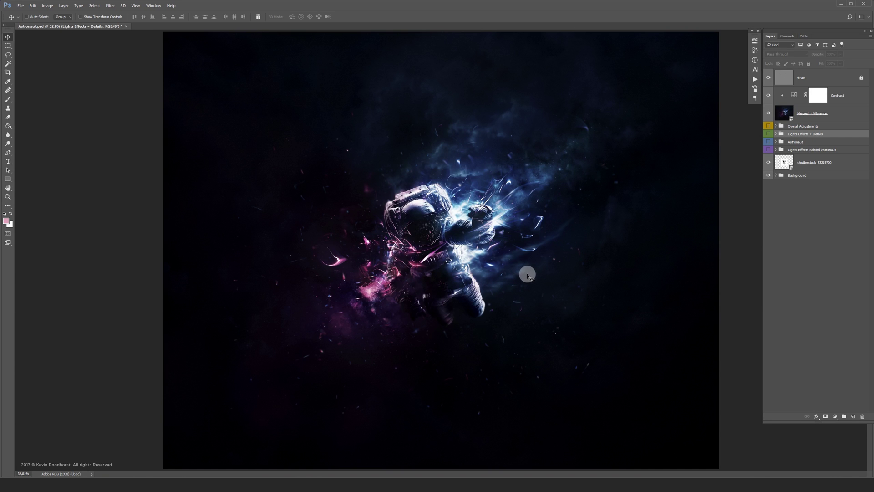
Zoom and pan across the finished astronaut artwork, then fit the whole image on screen
{"action": "left_click_drag", "start_coordinate": [500, 269], "coordinate": [553, 296]}
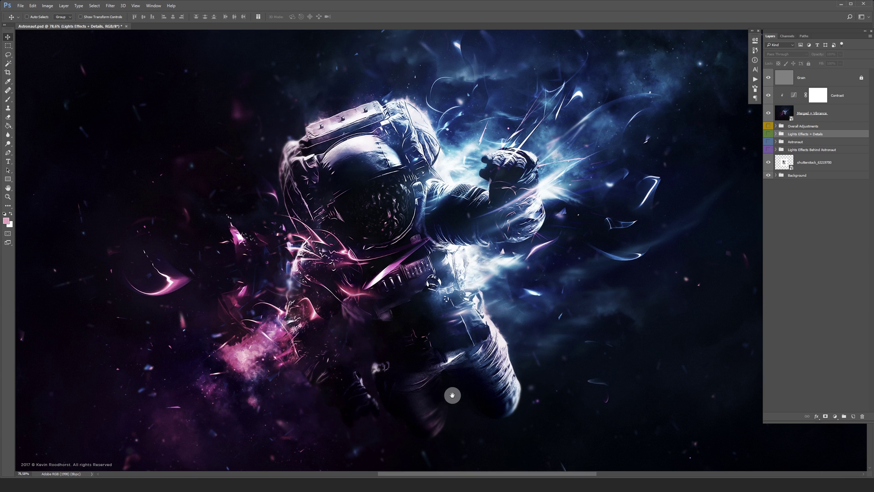
{"action": "left_click_drag", "start_coordinate": [453, 395], "coordinate": [527, 279]}
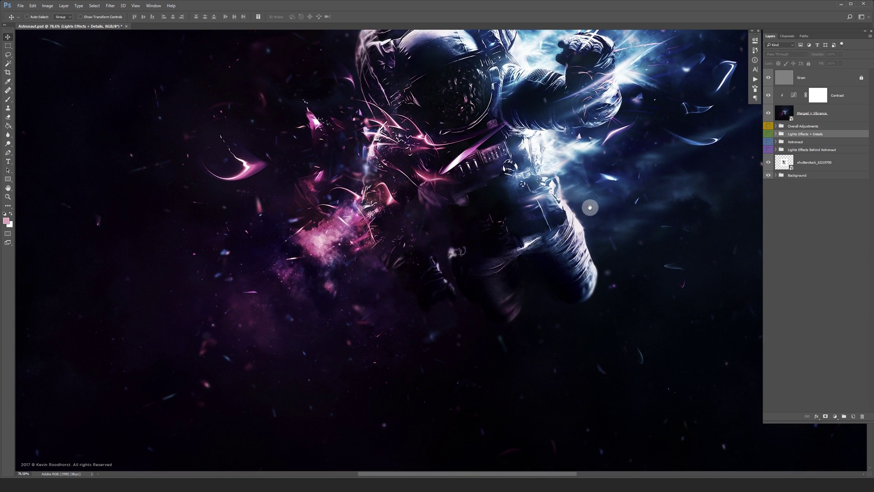
{"action": "left_click_drag", "start_coordinate": [603, 198], "coordinate": [411, 422]}
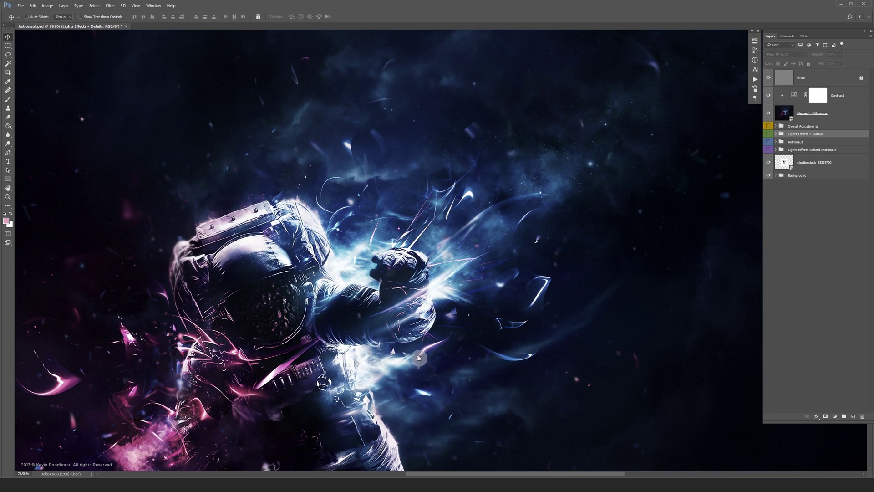
{"action": "left_click_drag", "start_coordinate": [417, 365], "coordinate": [528, 241]}
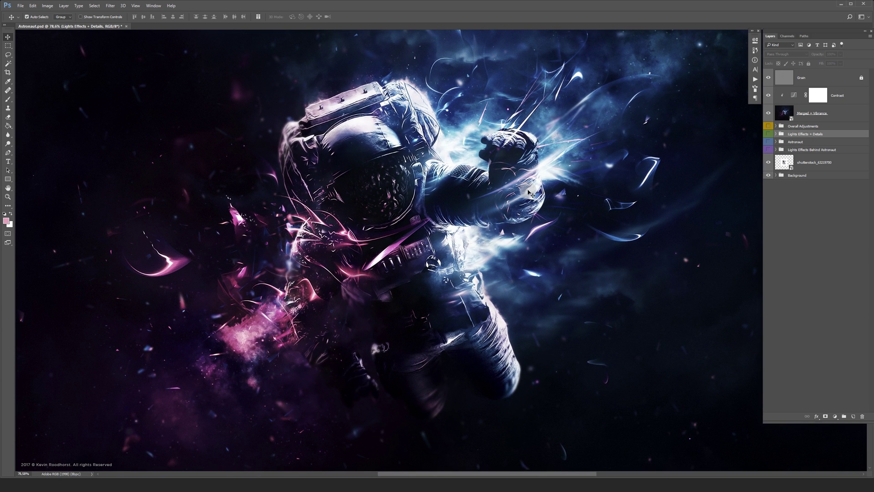
{"action": "key", "text": "ctrl+0"}
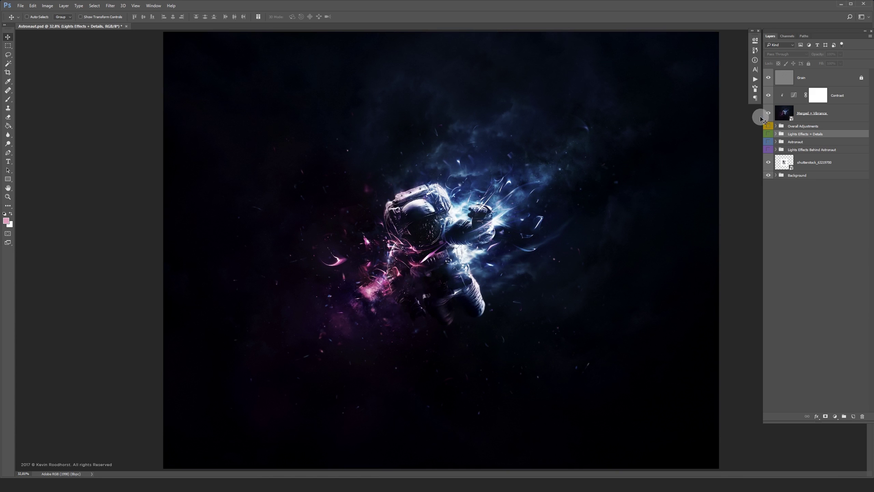
Hide Merged + Vibrance and the shutterstock photo, then show and expand the Astronaut group and its nested group
{"action": "left_click", "coordinate": [768, 115]}
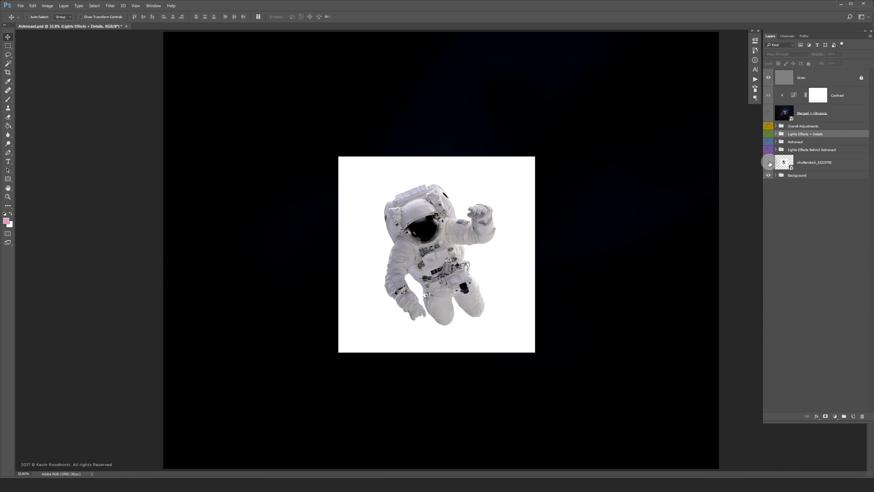
{"action": "left_click", "coordinate": [769, 162]}
{"action": "left_click", "coordinate": [769, 143]}
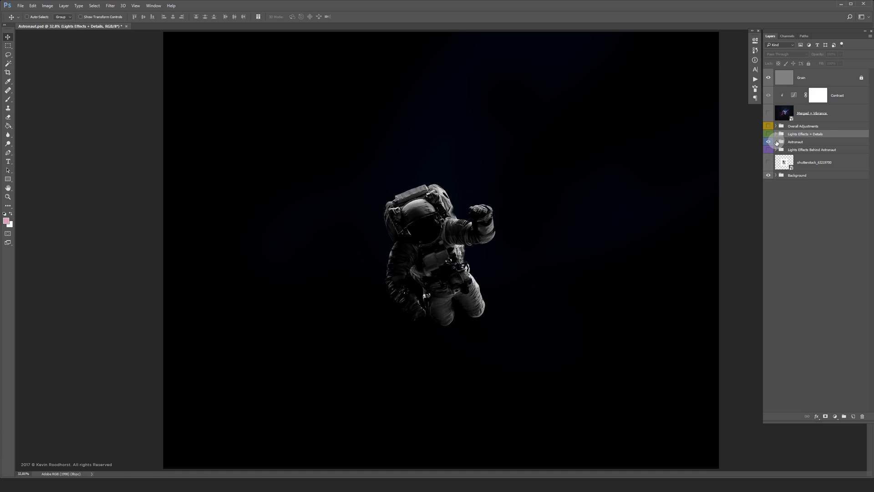
{"action": "left_click", "coordinate": [777, 142]}
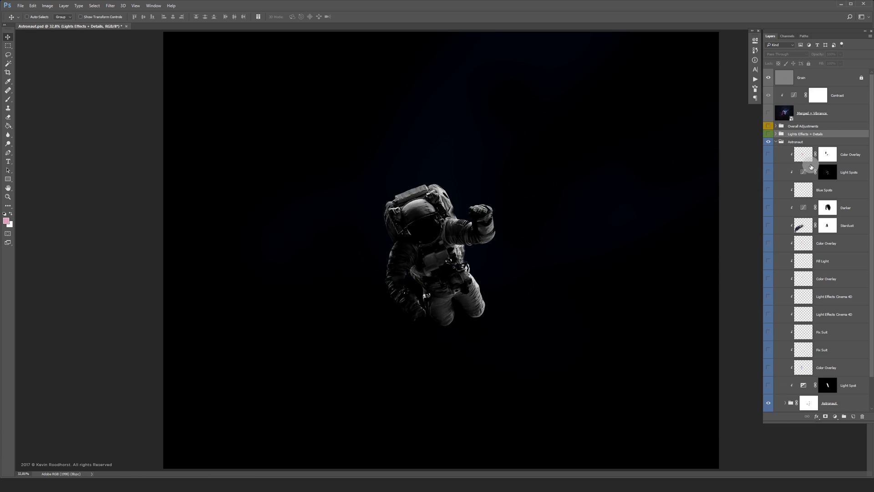
{"action": "scroll", "coordinate": [872, 164], "scroll_direction": "down", "scroll_amount": 1}
{"action": "scroll", "coordinate": [872, 164], "scroll_direction": "down", "scroll_amount": 2}
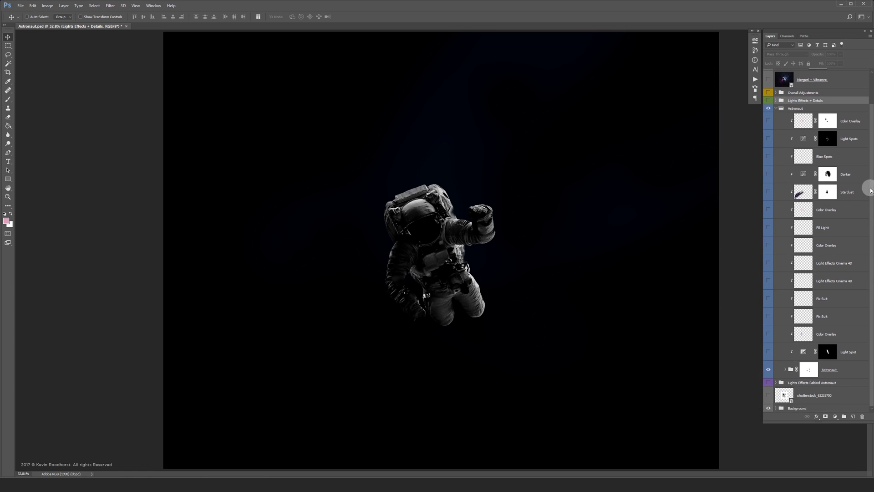
{"action": "left_click", "coordinate": [785, 370]}
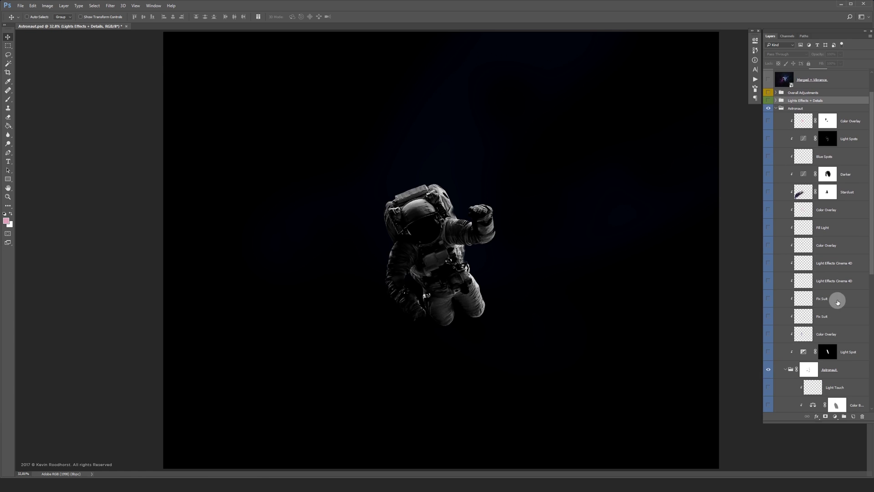
Show the Shade Astronaut, both Highlights, Color Balance and Exposure layers
{"action": "left_click_drag", "start_coordinate": [869, 240], "coordinate": [869, 365]}
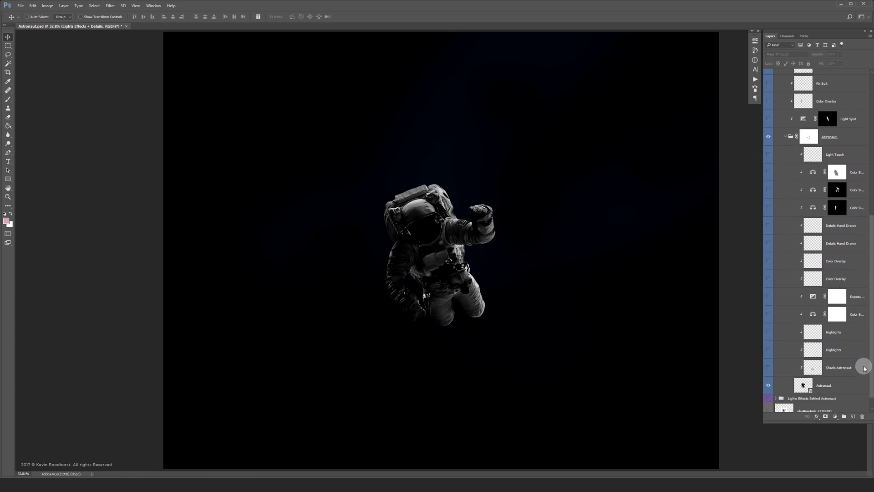
{"action": "left_click", "coordinate": [769, 366]}
{"action": "left_click", "coordinate": [769, 347]}
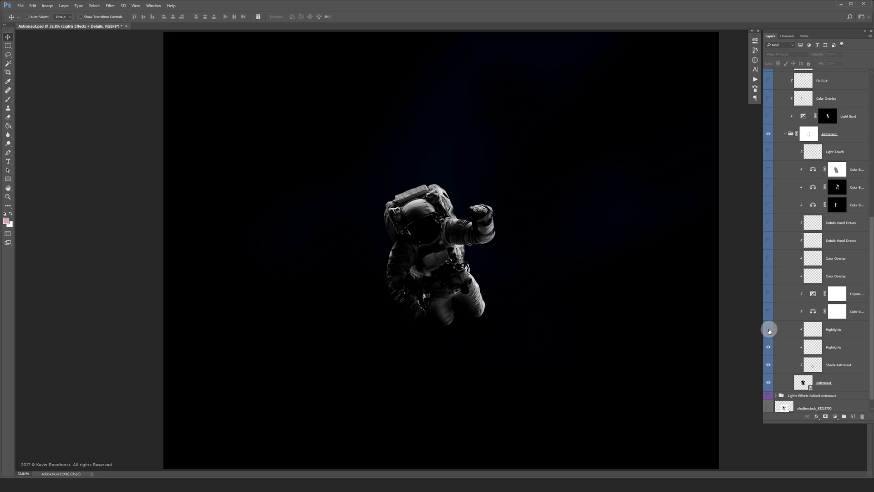
{"action": "left_click", "coordinate": [769, 329]}
{"action": "left_click", "coordinate": [768, 311]}
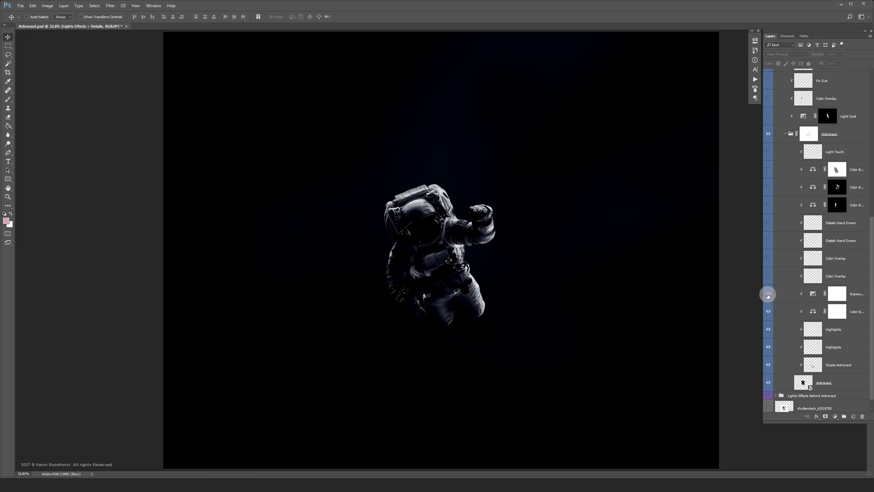
{"action": "left_click", "coordinate": [768, 294]}
Show both Color Overlays, the Details Hand Drawn layers and the rest up to Light Touch, then collapse the inner group
{"action": "left_click", "coordinate": [768, 275]}
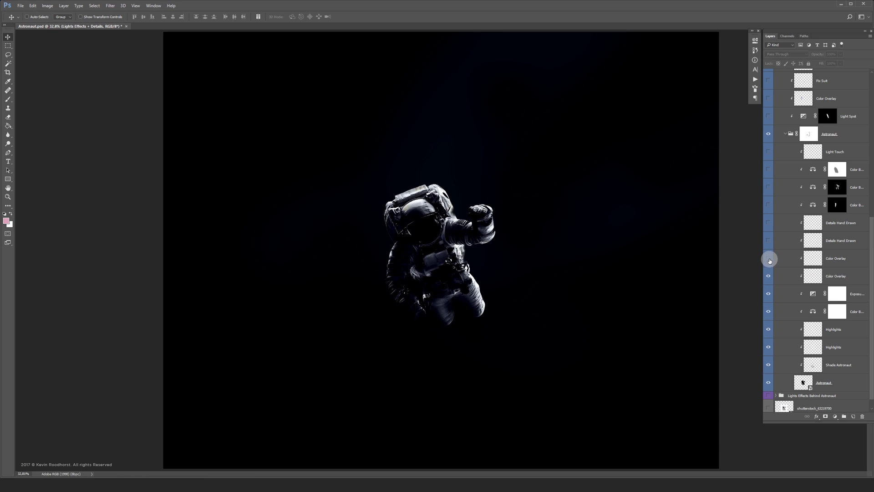
{"action": "left_click", "coordinate": [769, 258]}
{"action": "left_click_drag", "start_coordinate": [769, 238], "coordinate": [768, 150]}
{"action": "mouse_move", "coordinate": [763, 369]}
{"action": "left_mouse_down"}
{"action": "mouse_move", "coordinate": [768, 151]}
{"action": "mouse_move", "coordinate": [767, 363]}
{"action": "left_mouse_up"}
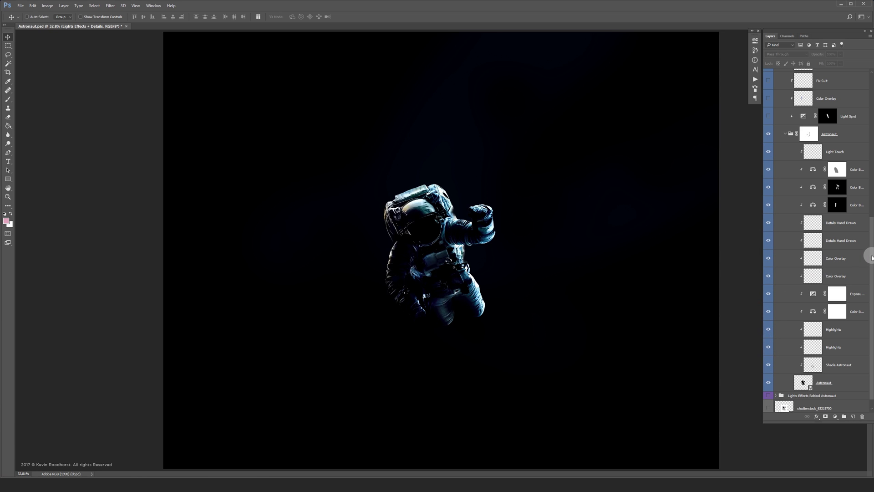
{"action": "scroll", "coordinate": [829, 217], "scroll_direction": "up", "scroll_amount": 5}
{"action": "left_click", "coordinate": [786, 219]}
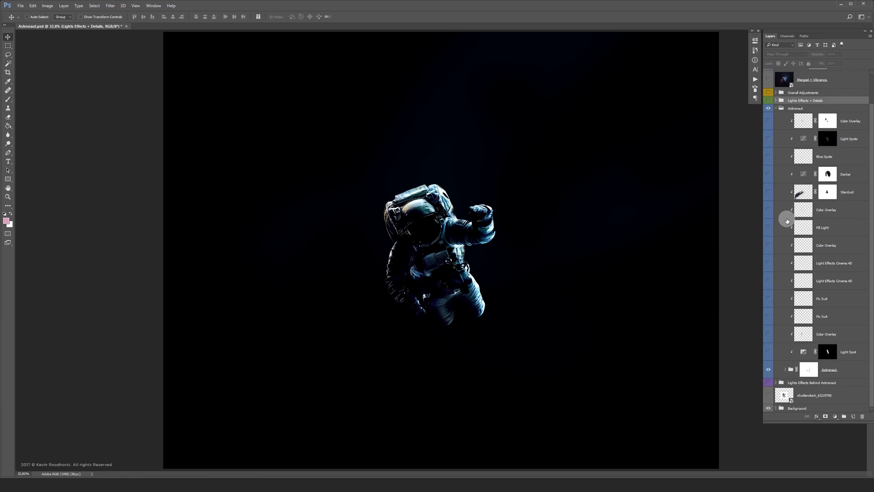
Collapse the Astronaut group, expand Background, and turn on Dust Clouds after a quick off/on comparison
{"action": "left_click", "coordinate": [776, 108]}
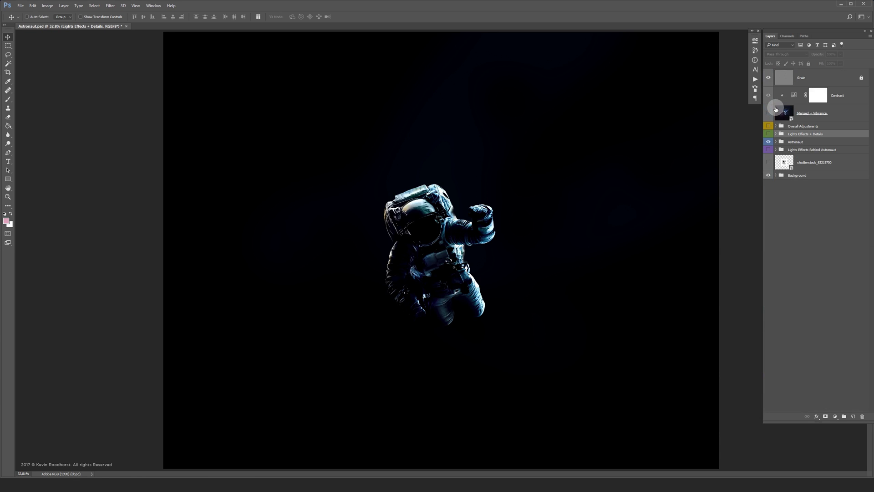
{"action": "left_click", "coordinate": [776, 176]}
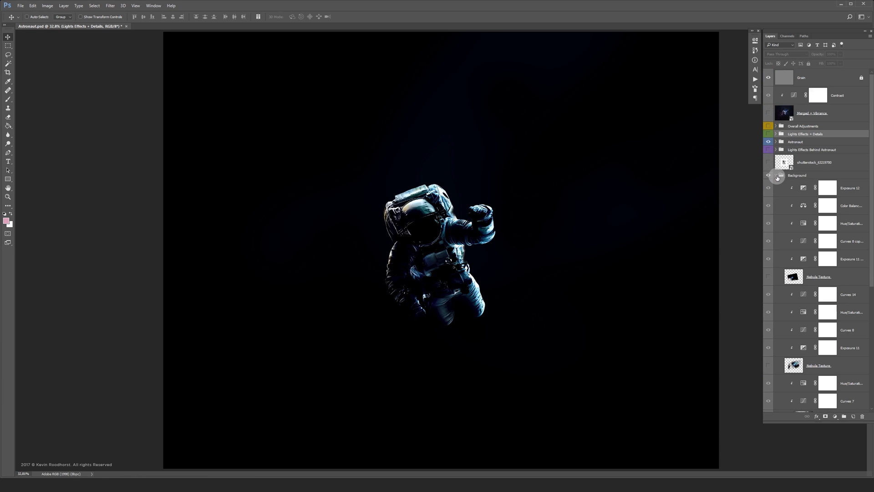
{"action": "left_click_drag", "start_coordinate": [871, 167], "coordinate": [865, 287]}
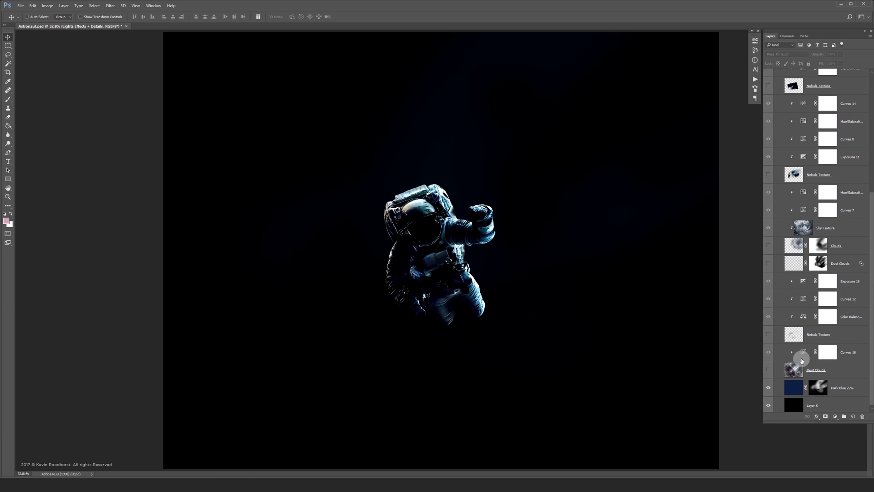
{"action": "left_click", "coordinate": [772, 371]}
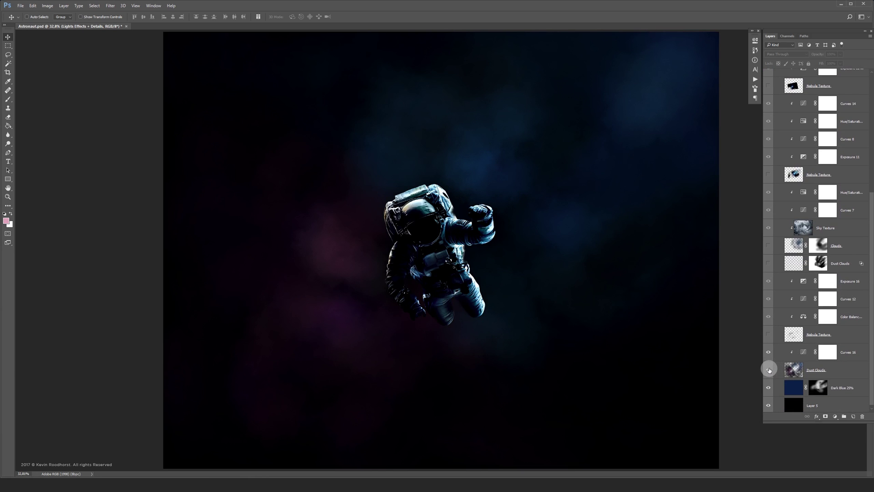
{"action": "left_click", "coordinate": [769, 371]}
{"action": "left_click", "coordinate": [769, 371]}
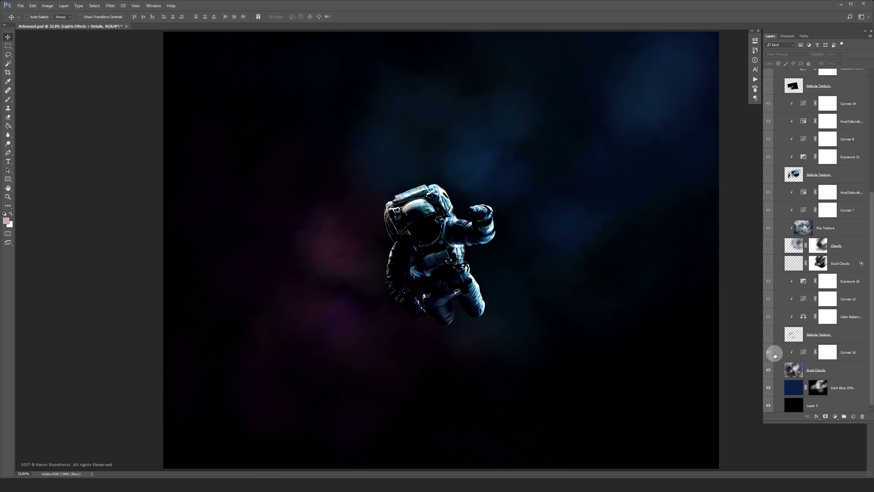
Show the lower Nebula Texture, upper Dust Clouds, Clouds and top Nebula Texture layers, then collapse Background
{"action": "left_click", "coordinate": [769, 334]}
{"action": "left_click", "coordinate": [773, 266]}
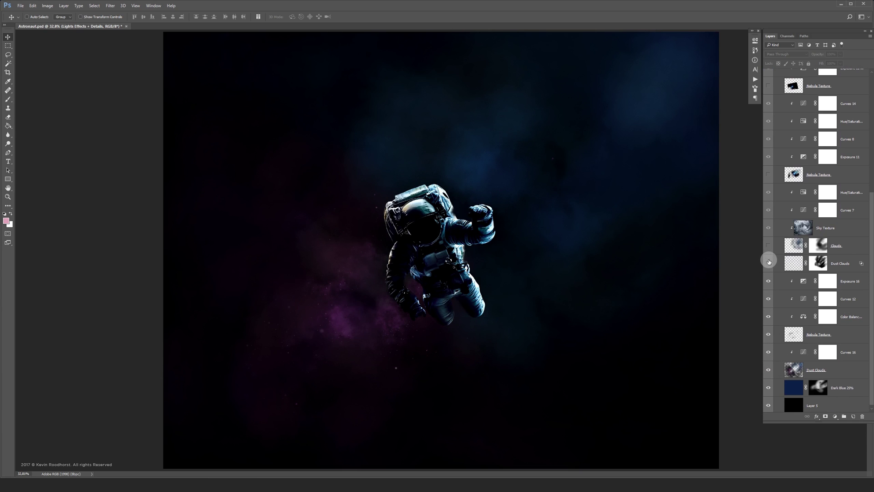
{"action": "left_click", "coordinate": [769, 245]}
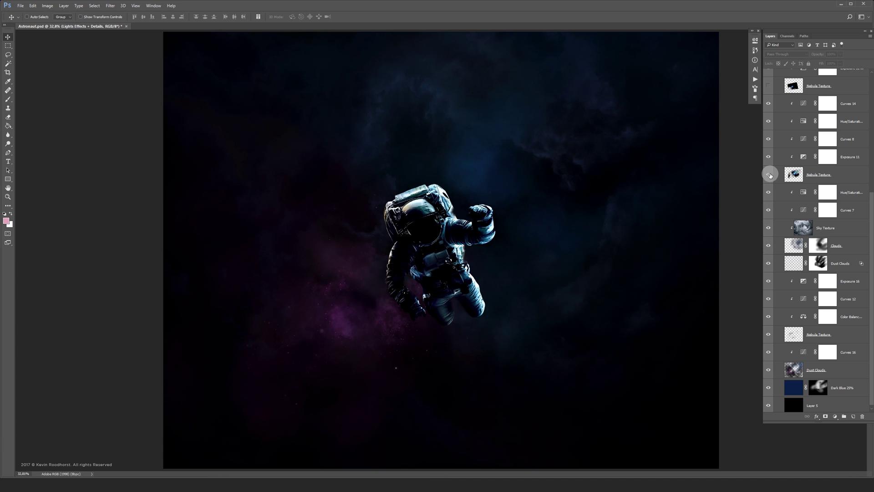
{"action": "left_click", "coordinate": [770, 175]}
{"action": "left_click", "coordinate": [847, 175]}
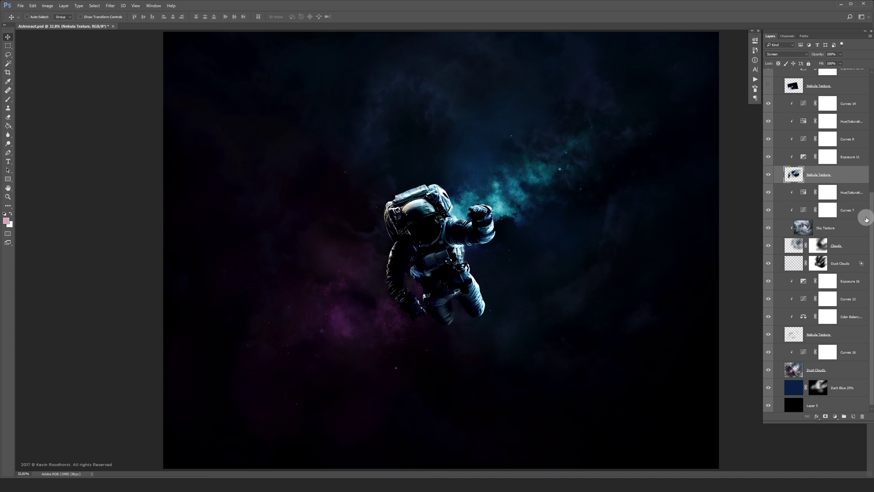
{"action": "left_click_drag", "start_coordinate": [872, 219], "coordinate": [868, 133]}
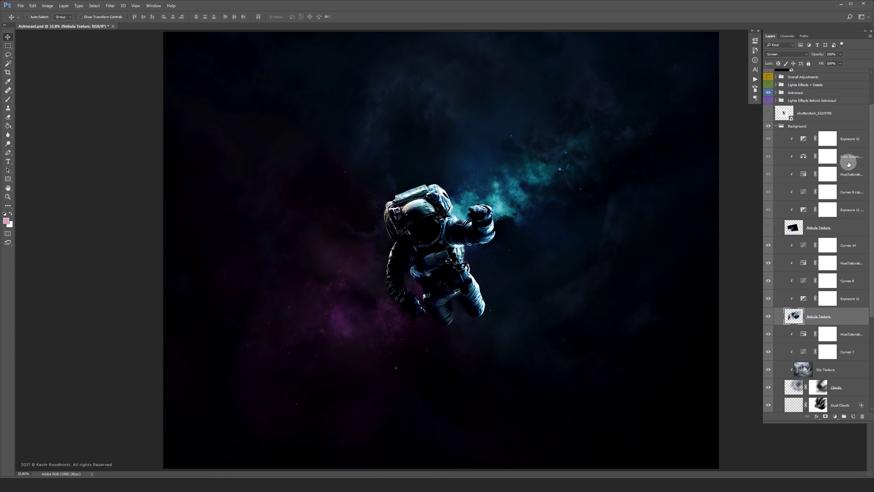
{"action": "left_click", "coordinate": [770, 227]}
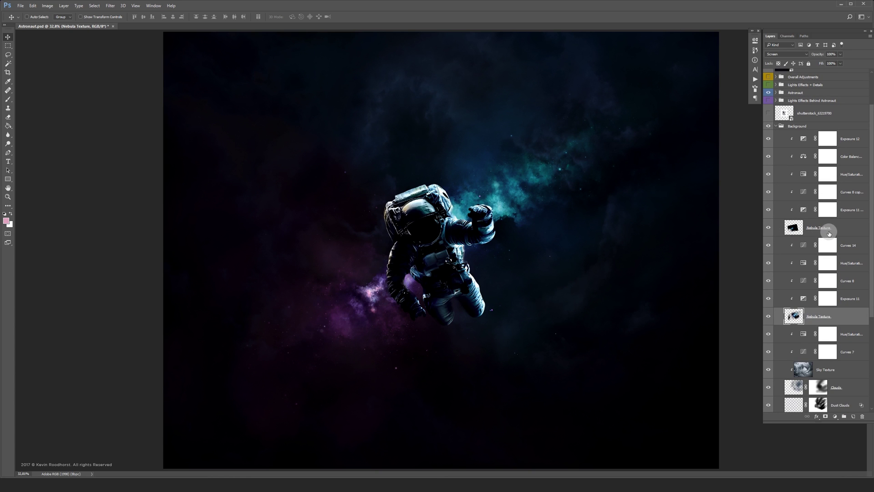
{"action": "left_click", "coordinate": [832, 232]}
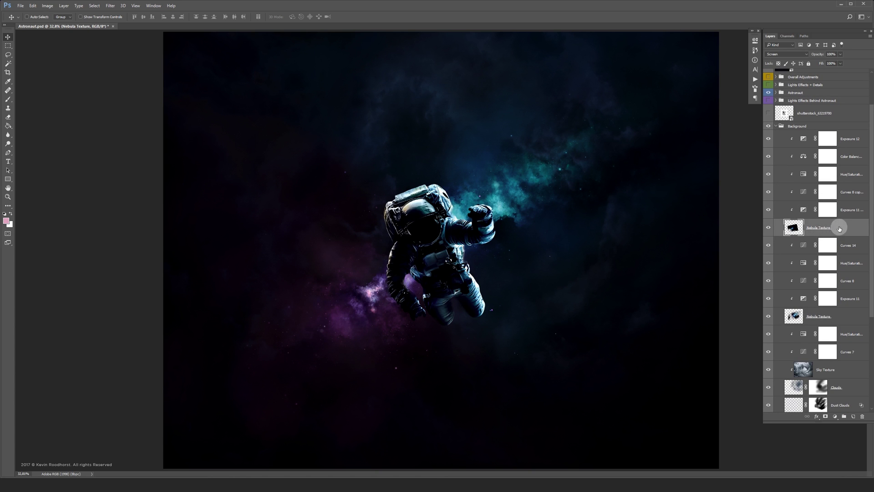
{"action": "left_click", "coordinate": [777, 127]}
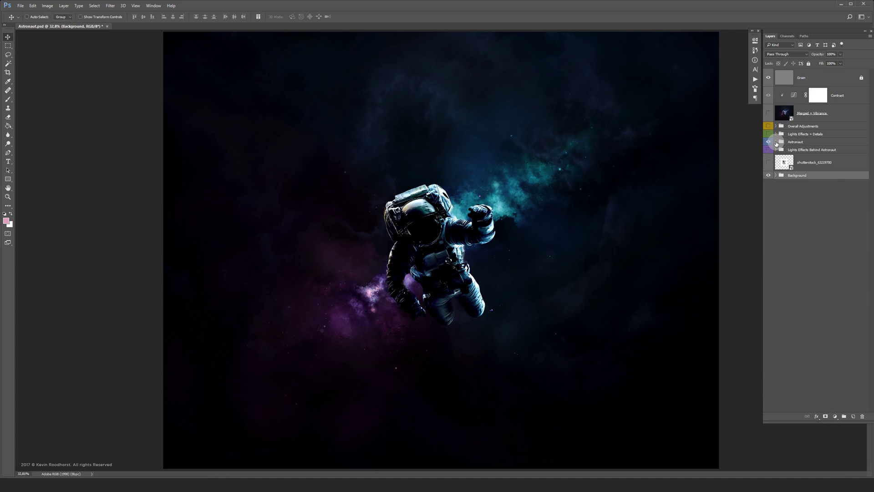
Show Light Spot, its Color Overlay, both Fix Suit and both Light Effects Cinema 4D layers, plus the overlay above
{"action": "left_click", "coordinate": [776, 142]}
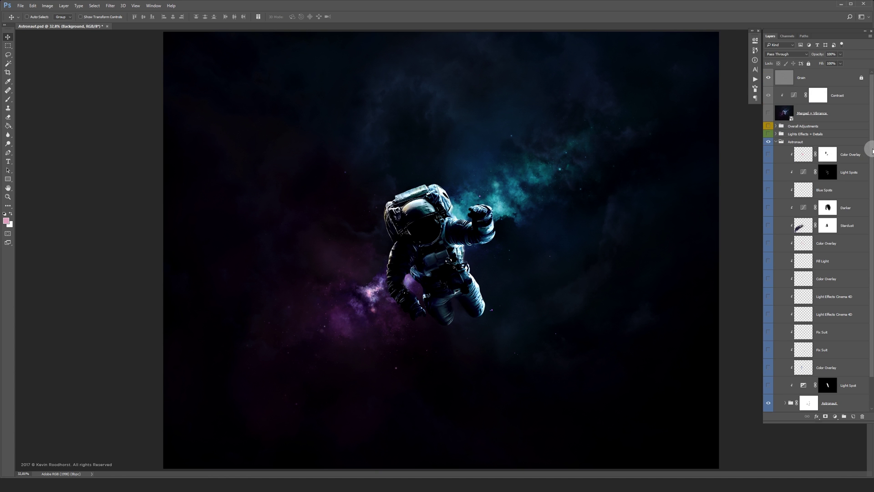
{"action": "scroll", "coordinate": [872, 151], "scroll_direction": "down", "scroll_amount": 2}
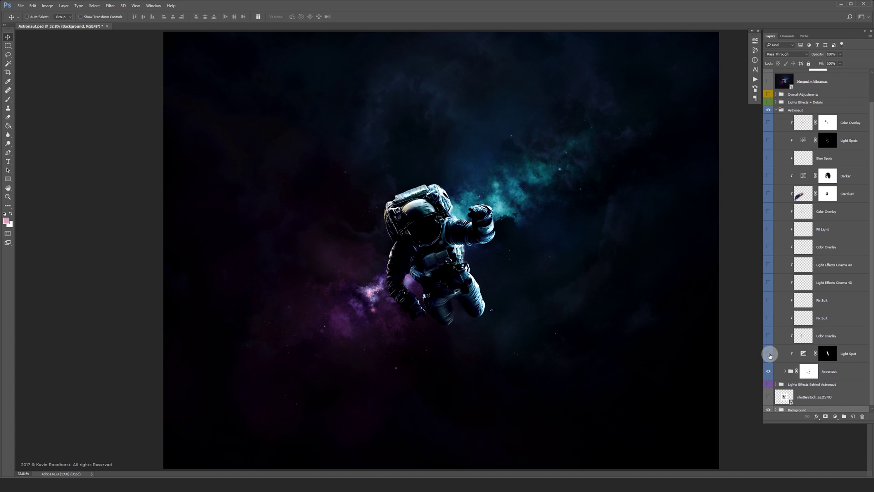
{"action": "left_click", "coordinate": [768, 355]}
{"action": "left_click", "coordinate": [769, 336]}
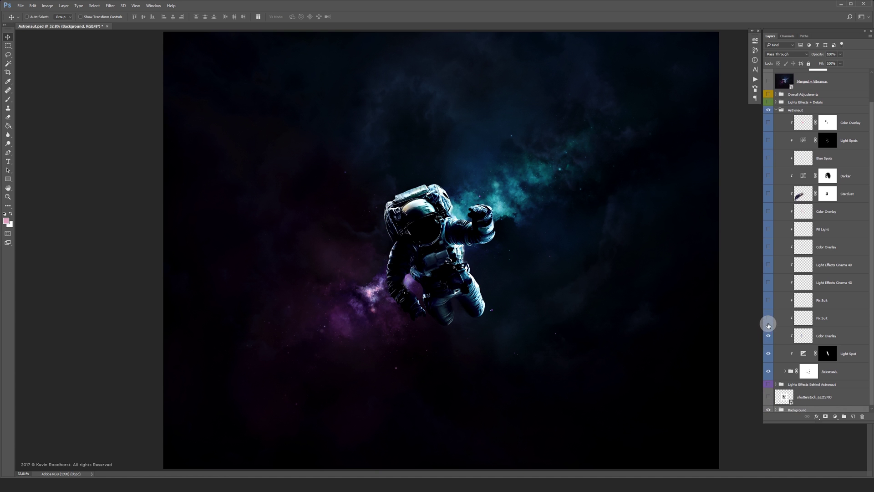
{"action": "left_click", "coordinate": [768, 315]}
{"action": "left_click", "coordinate": [768, 300]}
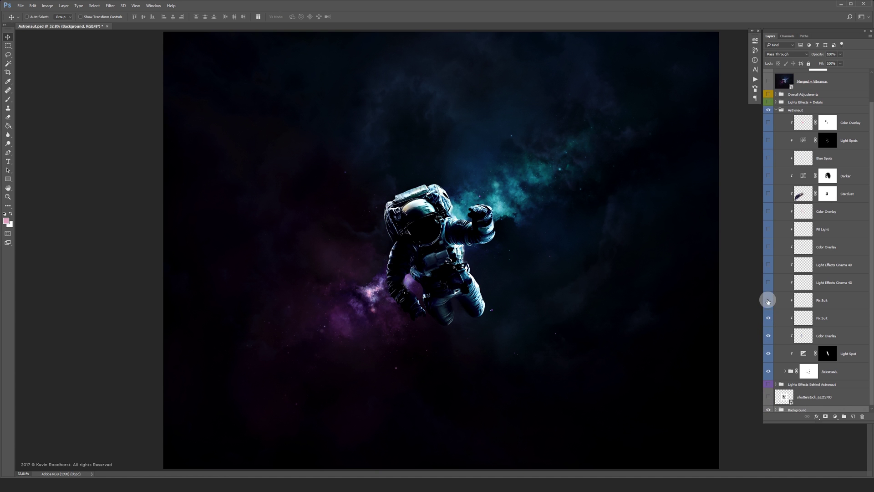
{"action": "left_click", "coordinate": [769, 281]}
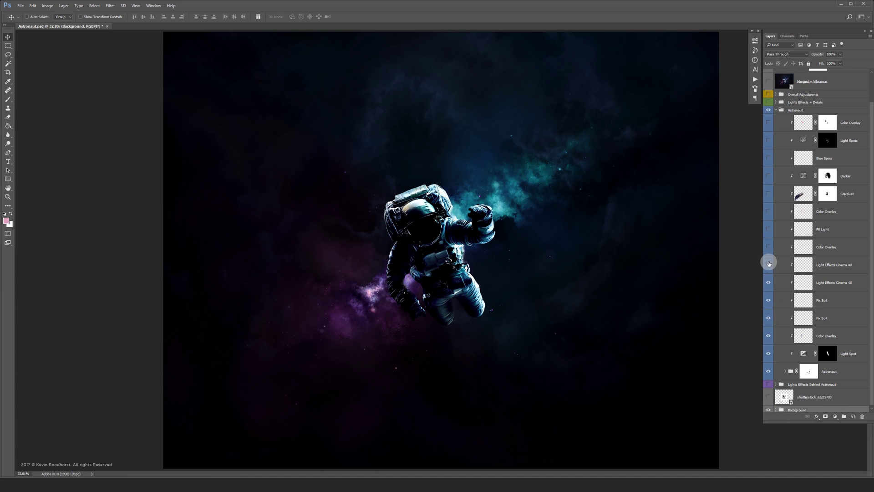
{"action": "left_click", "coordinate": [768, 264]}
{"action": "left_click", "coordinate": [769, 247]}
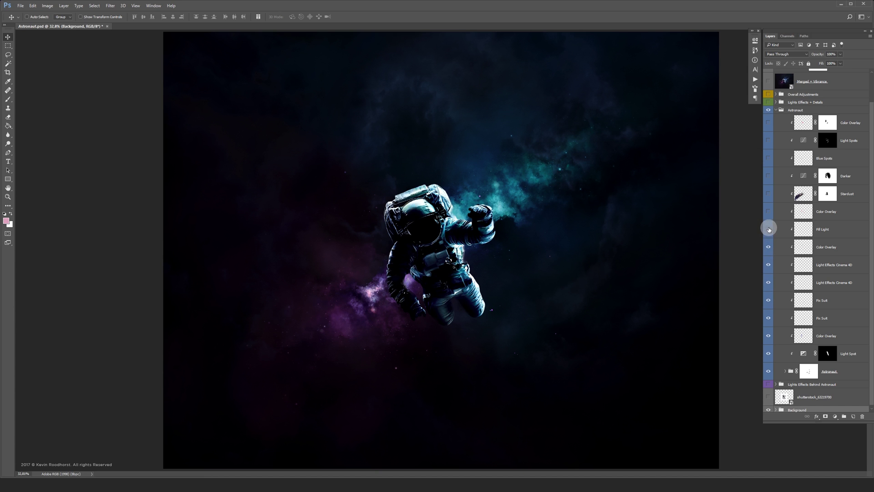
Show Fill Light, Stardust, Darker, Blue Spots, Light Spots and the Color Overlays, compare, then collapse the group
{"action": "left_click", "coordinate": [768, 228]}
{"action": "left_click", "coordinate": [769, 211]}
{"action": "left_click", "coordinate": [769, 194]}
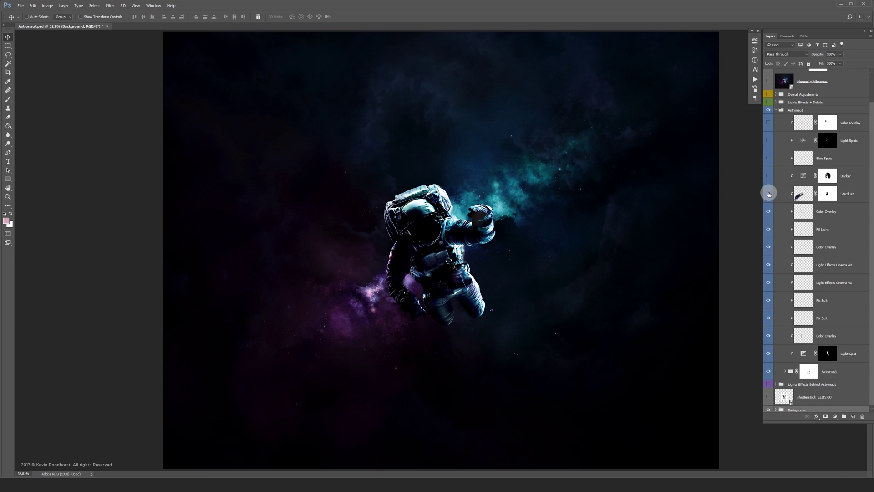
{"action": "left_click", "coordinate": [768, 176]}
{"action": "left_click", "coordinate": [769, 158]}
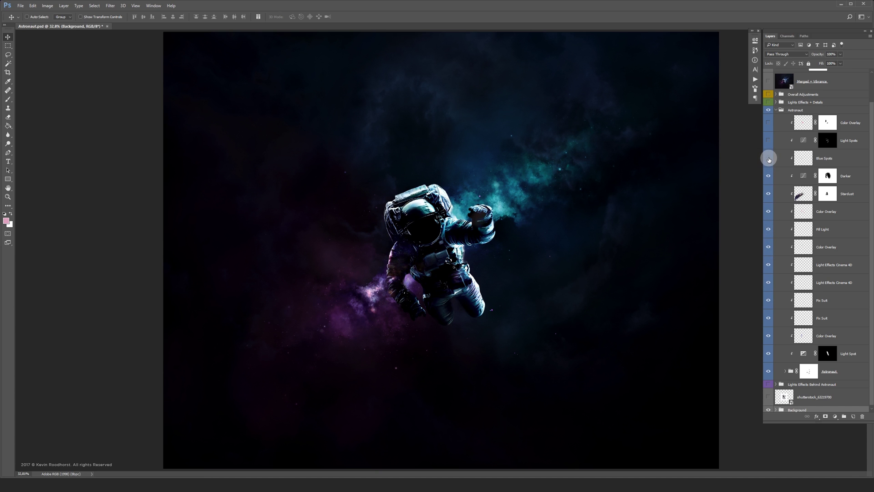
{"action": "left_click", "coordinate": [769, 140]}
{"action": "left_click", "coordinate": [769, 124]}
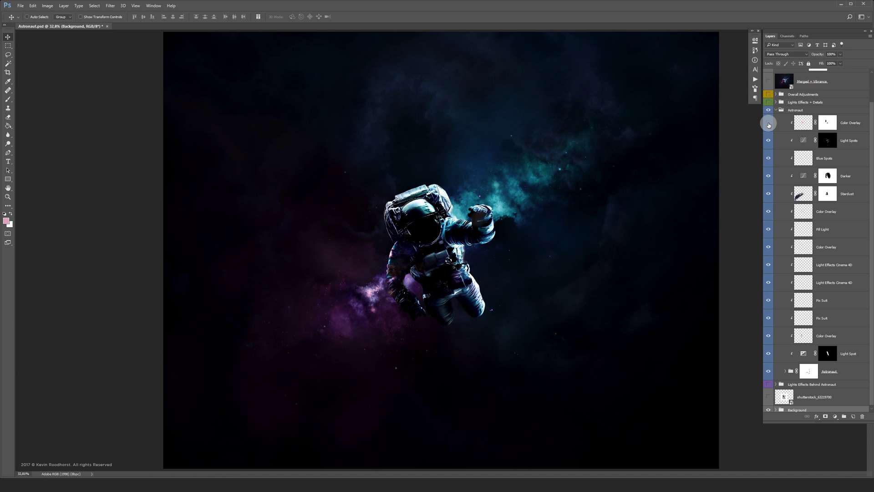
{"action": "left_click", "coordinate": [769, 353]}
{"action": "left_click_drag", "start_coordinate": [768, 353], "coordinate": [779, 225]}
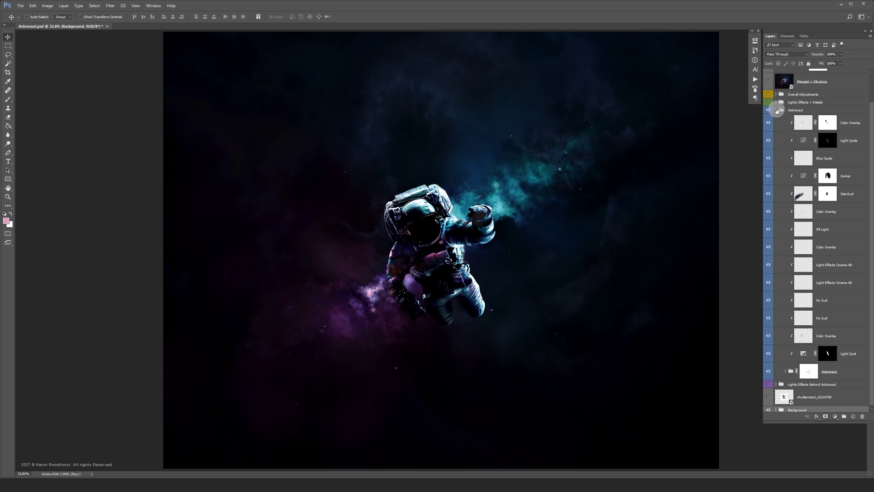
{"action": "left_click", "coordinate": [777, 110]}
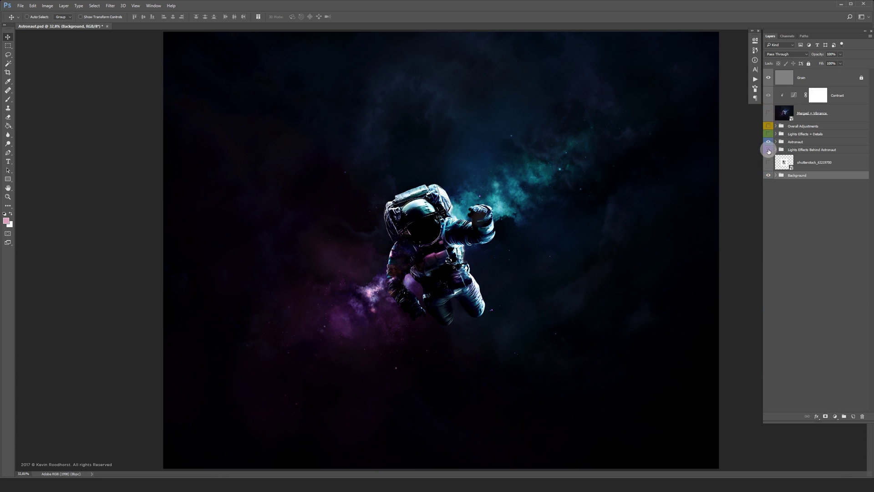
Show the Color Overlay, Particles Cinema 4D and Clouds group layers, comparing each Clouds layer's glow
{"action": "left_click", "coordinate": [777, 150]}
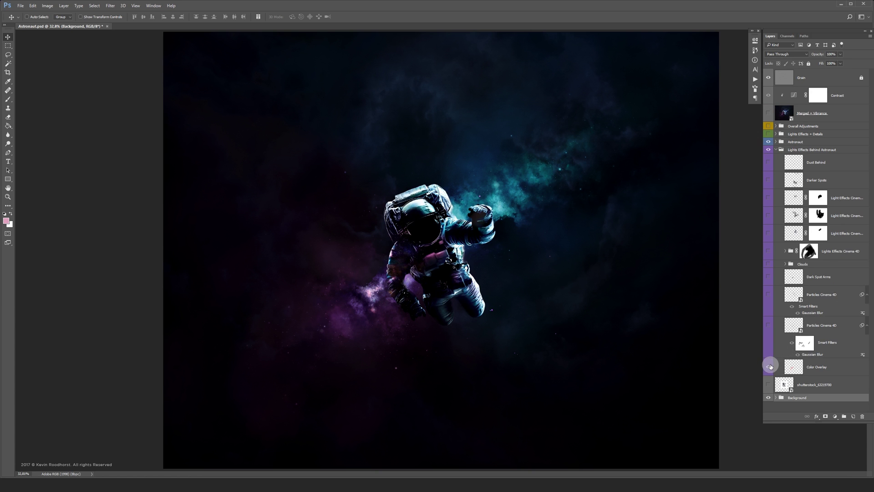
{"action": "left_click_drag", "start_coordinate": [769, 367], "coordinate": [769, 264]}
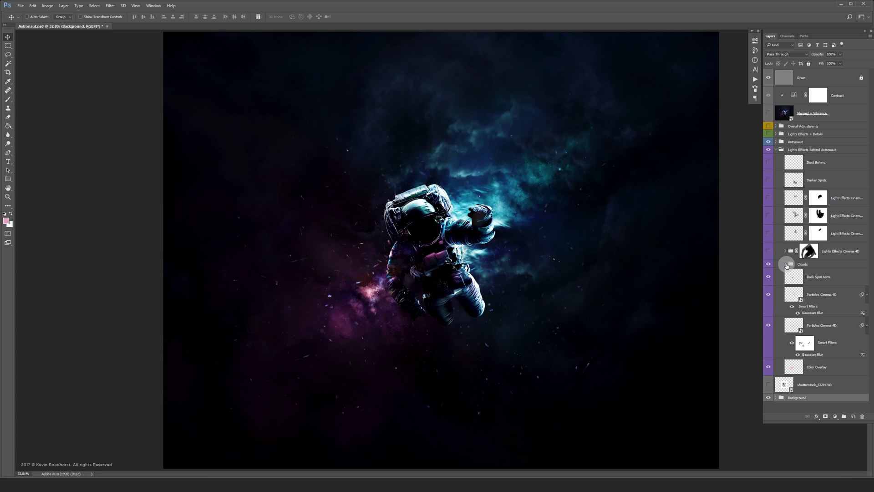
{"action": "left_click", "coordinate": [785, 265]}
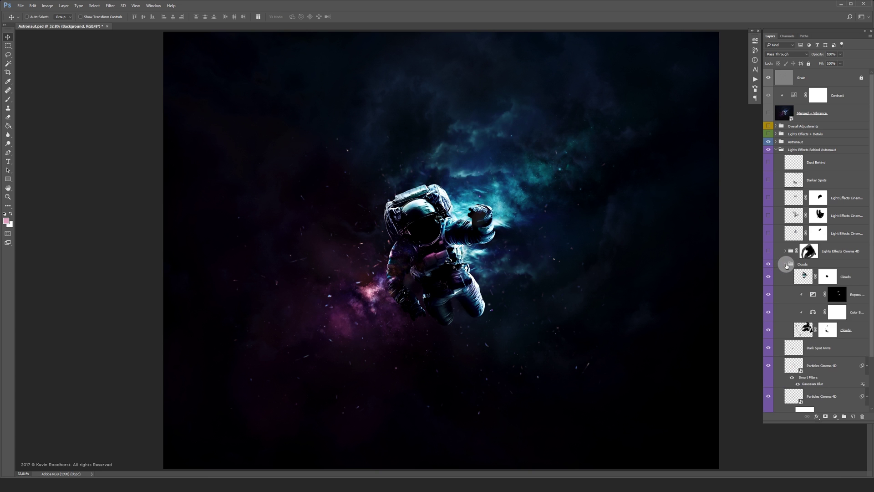
{"action": "left_click", "coordinate": [769, 331]}
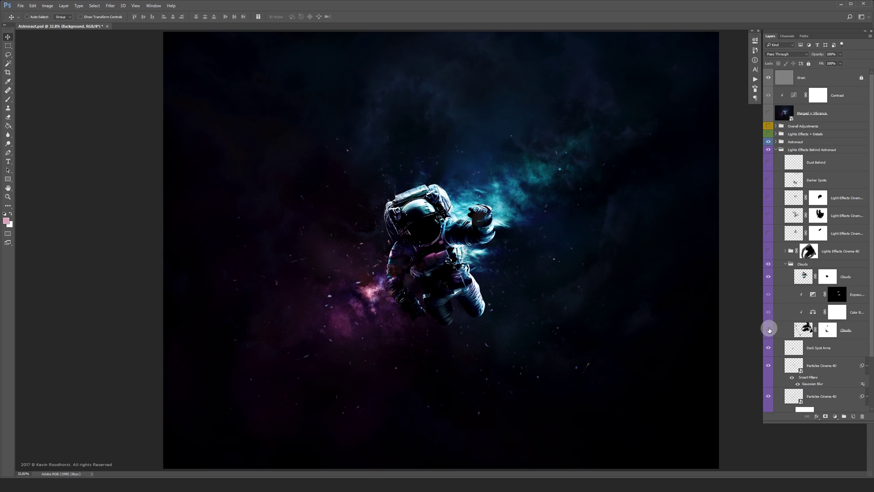
{"action": "left_click", "coordinate": [770, 278]}
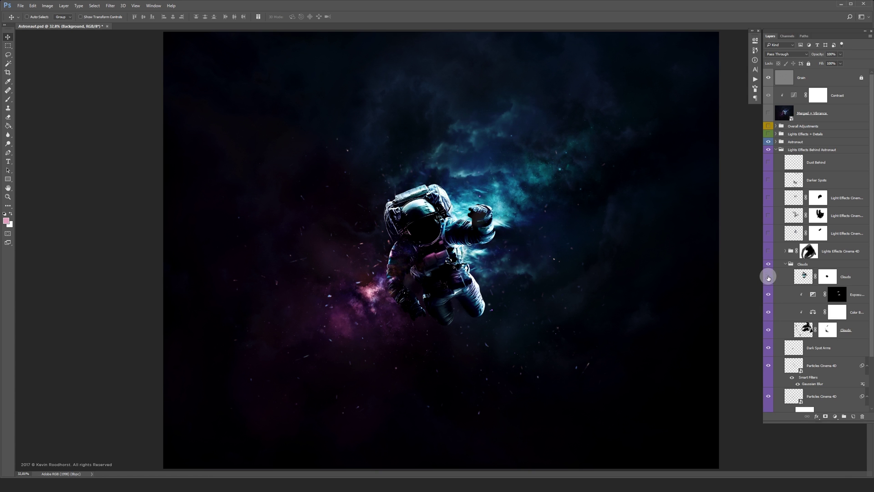
{"action": "left_click", "coordinate": [768, 277]}
{"action": "left_click", "coordinate": [769, 278]}
{"action": "left_click", "coordinate": [784, 265]}
Show the Lights Effects Cinema 4D group, its light-effects layers, Darker Spots and Dust Behind
{"action": "left_click", "coordinate": [769, 250]}
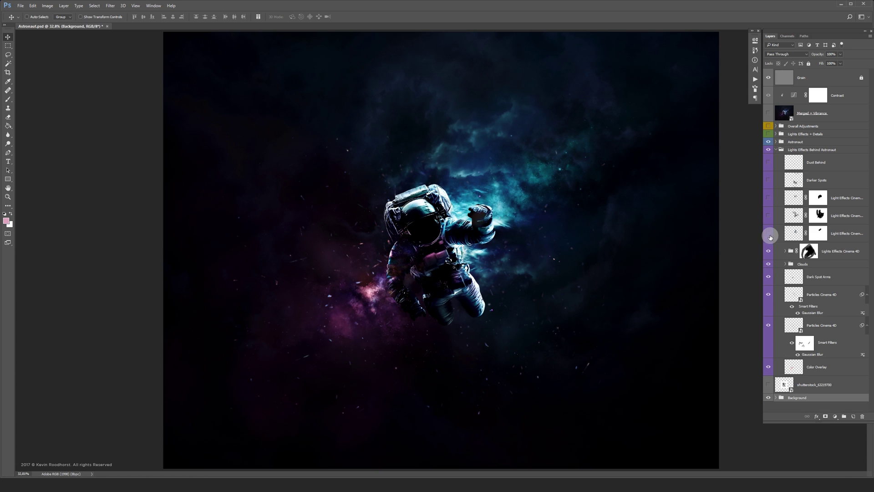
{"action": "left_click", "coordinate": [769, 235]}
{"action": "left_click", "coordinate": [769, 215]}
{"action": "left_click", "coordinate": [769, 198]}
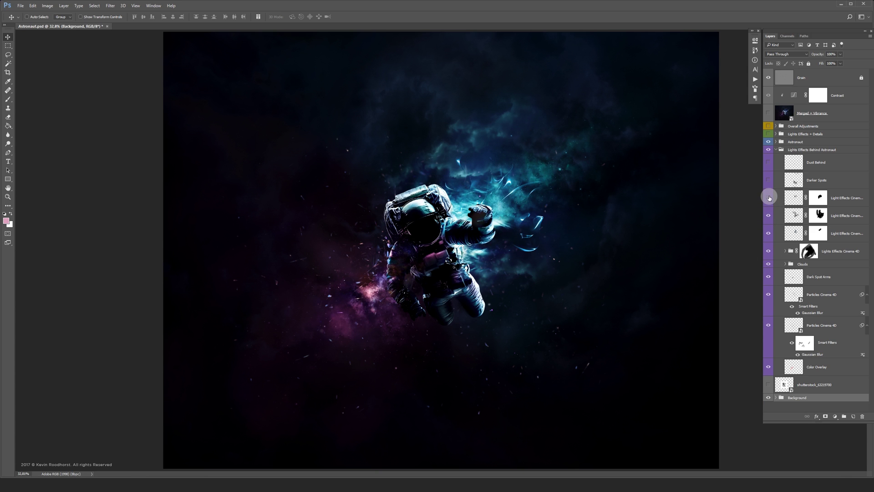
{"action": "left_click", "coordinate": [769, 180]}
{"action": "left_click", "coordinate": [769, 163]}
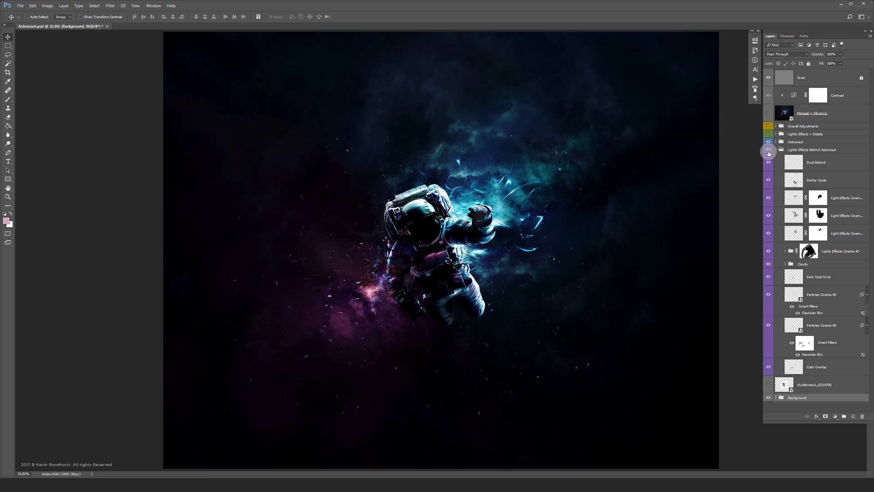
Collapse Lights Effects Behind Astronaut and toggle it off and on twice to compare
{"action": "left_click", "coordinate": [777, 150]}
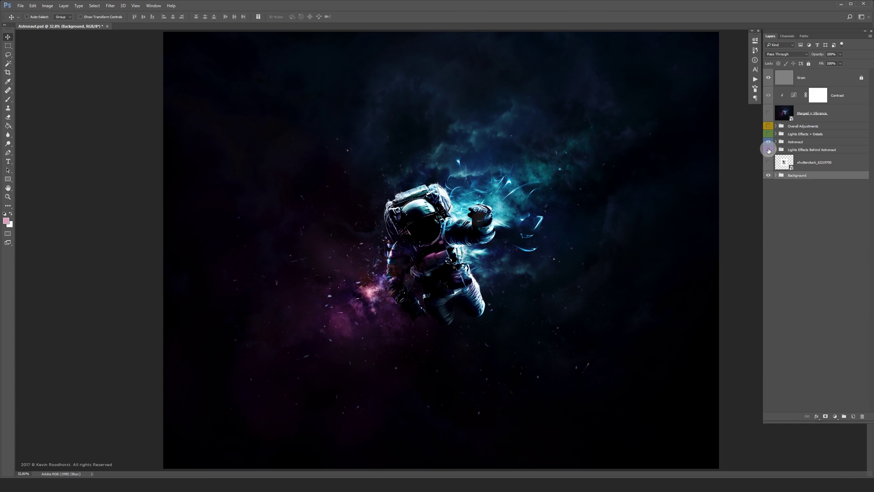
{"action": "left_click", "coordinate": [769, 150]}
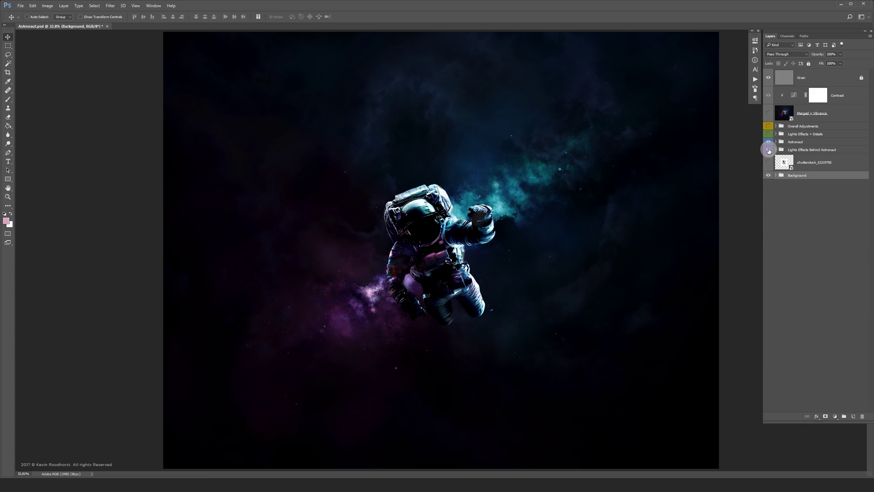
{"action": "left_click", "coordinate": [769, 150]}
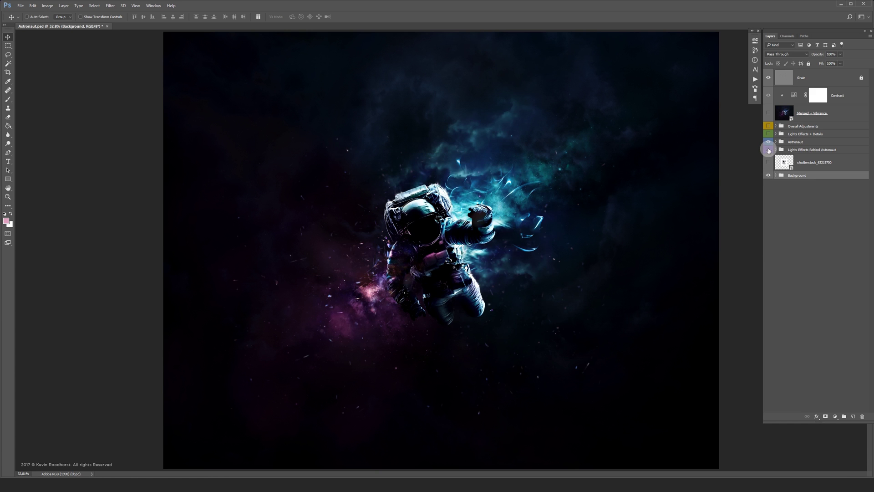
{"action": "left_click", "coordinate": [769, 150]}
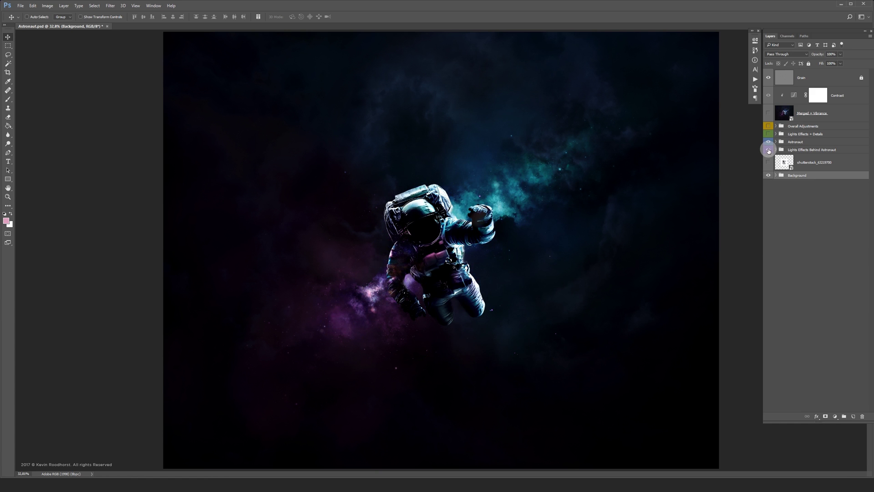
{"action": "left_click", "coordinate": [768, 150]}
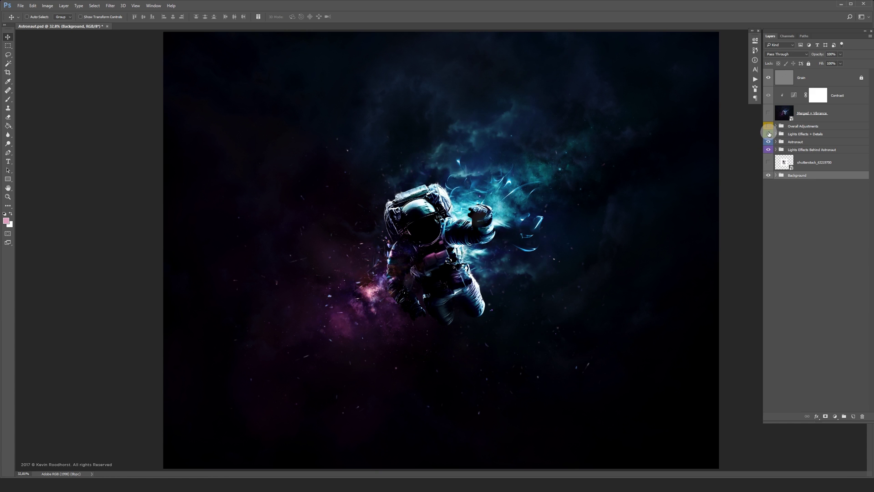
Expand Lights Effects + Details and show Triangle Shapes, Tiny Particles and Lights Astronaut
{"action": "left_click", "coordinate": [775, 133]}
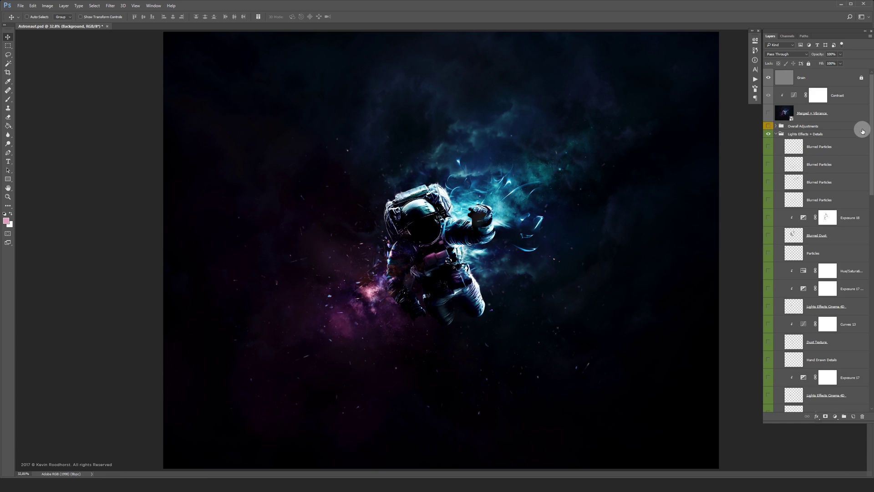
{"action": "left_click_drag", "start_coordinate": [871, 130], "coordinate": [867, 304]}
{"action": "scroll", "coordinate": [783, 379], "scroll_direction": "down", "scroll_amount": 4}
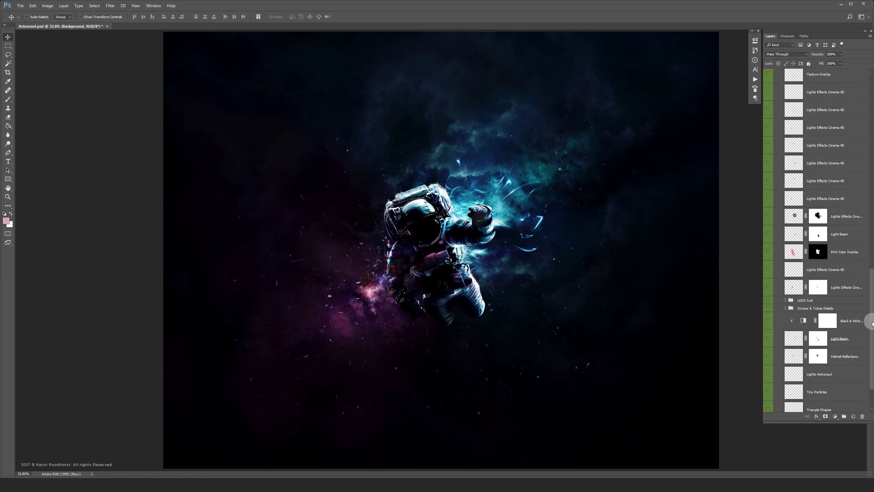
{"action": "left_click_drag", "start_coordinate": [768, 377], "coordinate": [770, 292]}
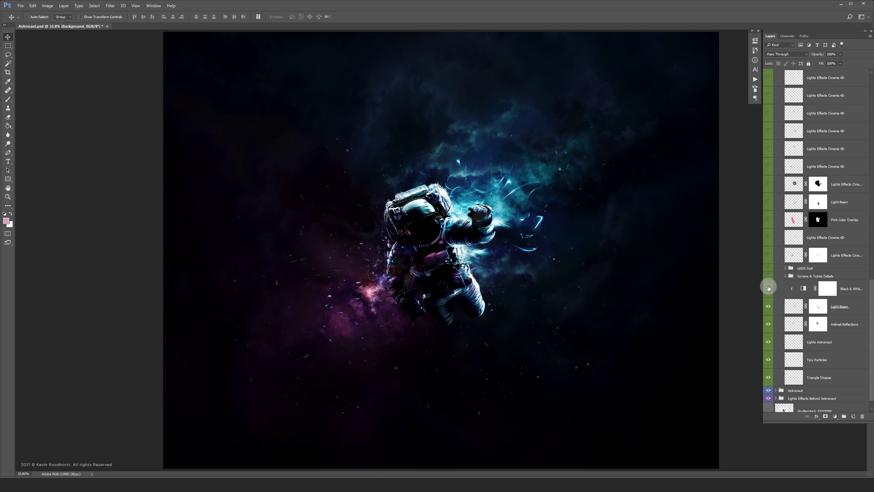
Show the LEDS Suit, Screws & Tubes Details, Light Beam, Pink Color Overlay and Cinema 4D light-effect layers
{"action": "mouse_move", "coordinate": [769, 288]}
{"action": "left_mouse_down"}
{"action": "mouse_move", "coordinate": [769, 177]}
{"action": "mouse_move", "coordinate": [789, 157]}
{"action": "mouse_move", "coordinate": [778, 154]}
{"action": "mouse_move", "coordinate": [765, 168]}
{"action": "mouse_move", "coordinate": [767, 185]}
{"action": "left_mouse_up"}
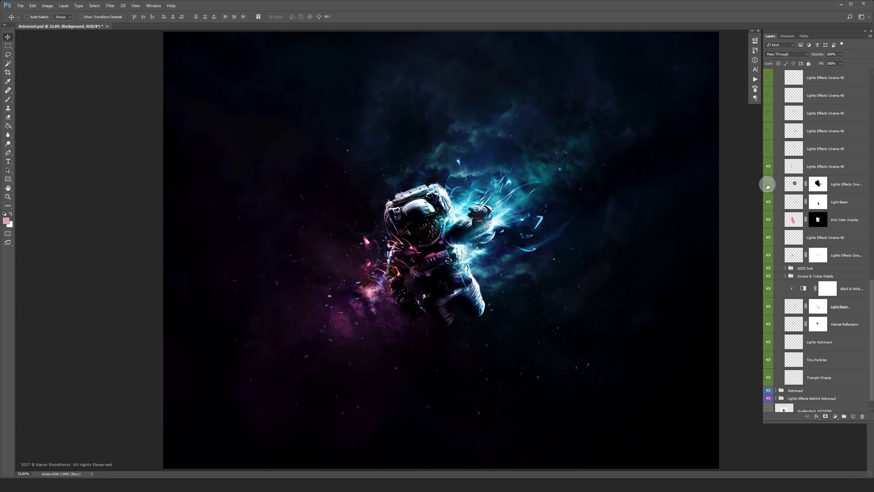
{"action": "left_click", "coordinate": [768, 185]}
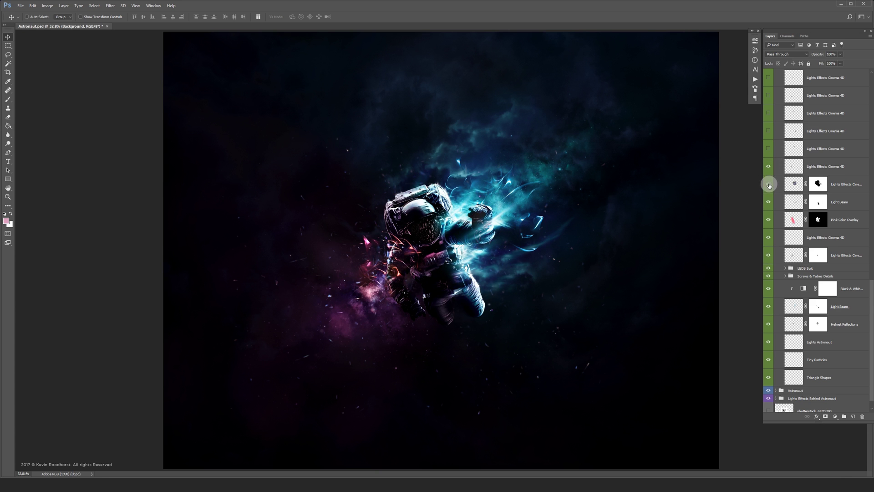
{"action": "left_click_drag", "start_coordinate": [768, 185], "coordinate": [770, 105]}
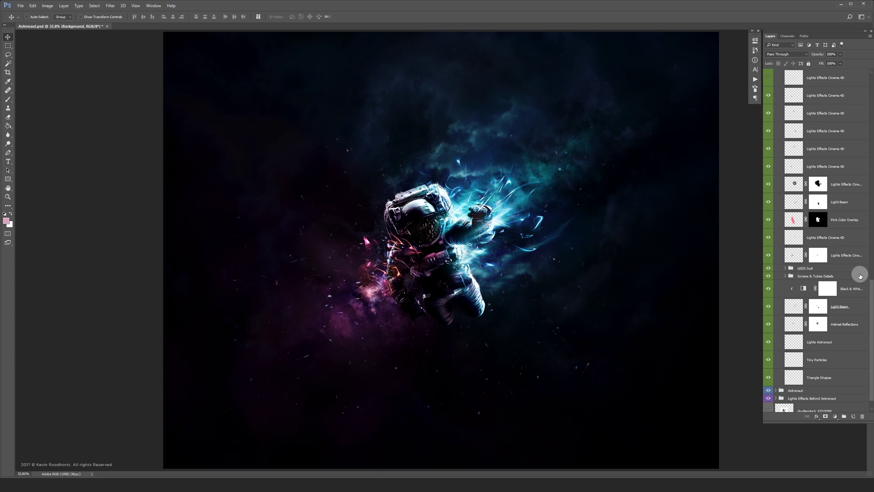
Turn on Cloud Texture through Stars and Clouds Overlay, then Hand Drawn Details, Dust Texture and Curves 13
{"action": "left_click_drag", "start_coordinate": [870, 291], "coordinate": [870, 184]}
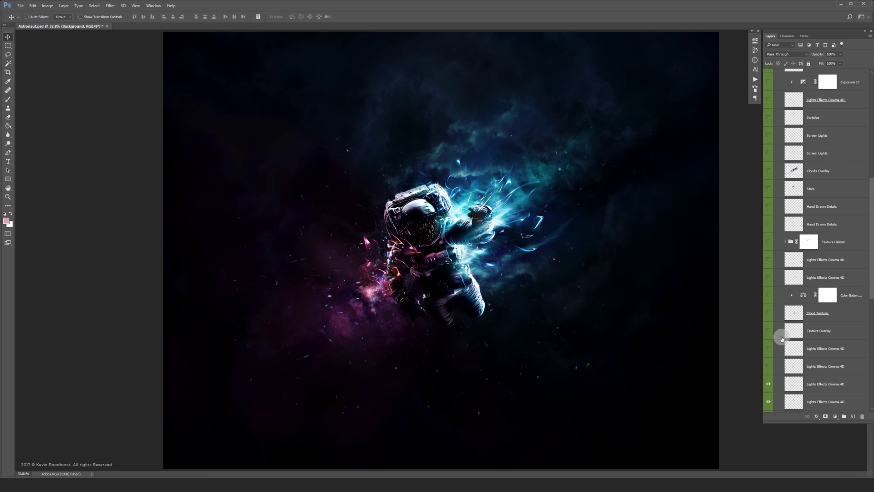
{"action": "left_click_drag", "start_coordinate": [768, 366], "coordinate": [771, 104]}
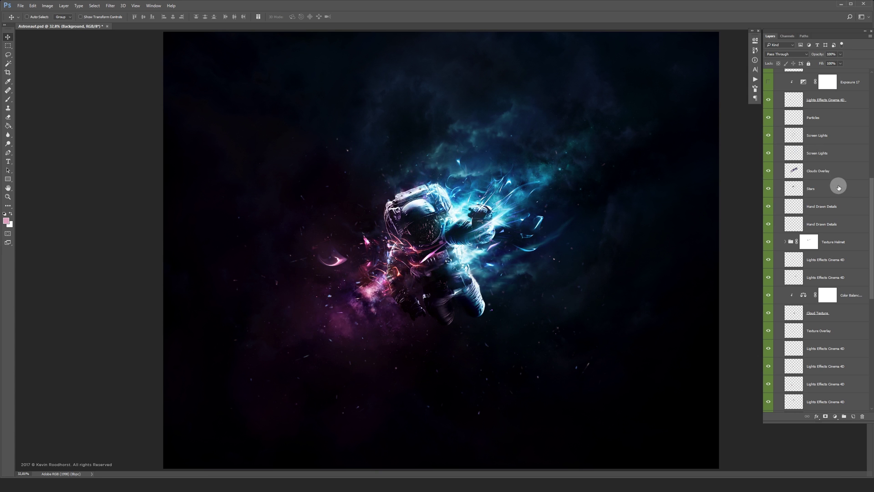
{"action": "left_click_drag", "start_coordinate": [871, 203], "coordinate": [871, 130]}
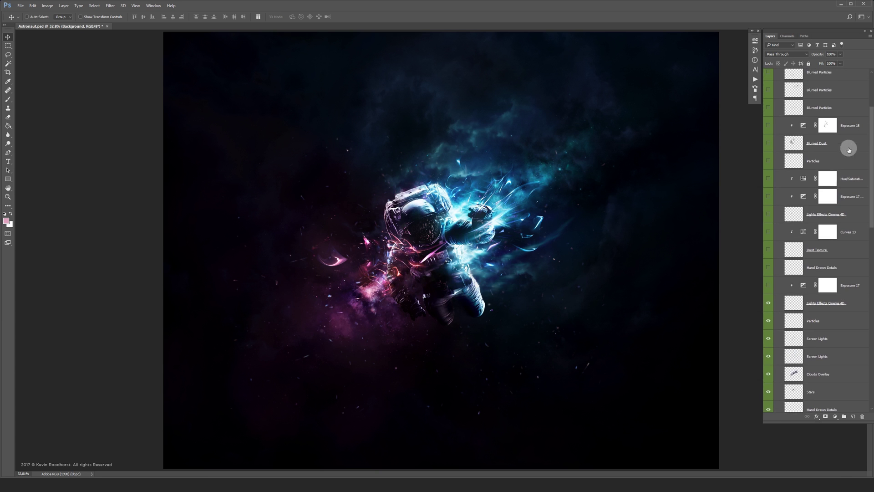
{"action": "left_click_drag", "start_coordinate": [769, 285], "coordinate": [770, 73]}
{"action": "scroll", "coordinate": [858, 192], "scroll_direction": "up", "scroll_amount": 5}
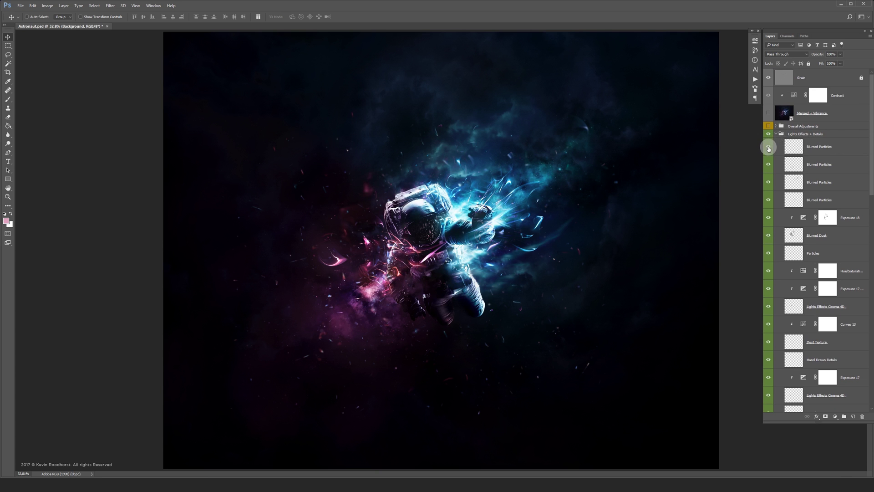
Show the top Blurred Particles layer, collapse and compare Lights Effects + Details, then enable Overall Adjustments
{"action": "left_click", "coordinate": [770, 146]}
{"action": "left_click", "coordinate": [776, 135]}
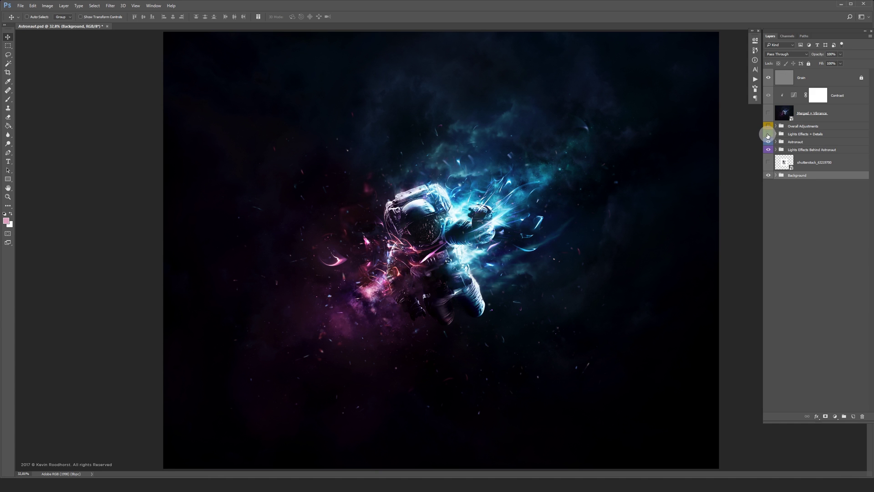
{"action": "left_click", "coordinate": [769, 135]}
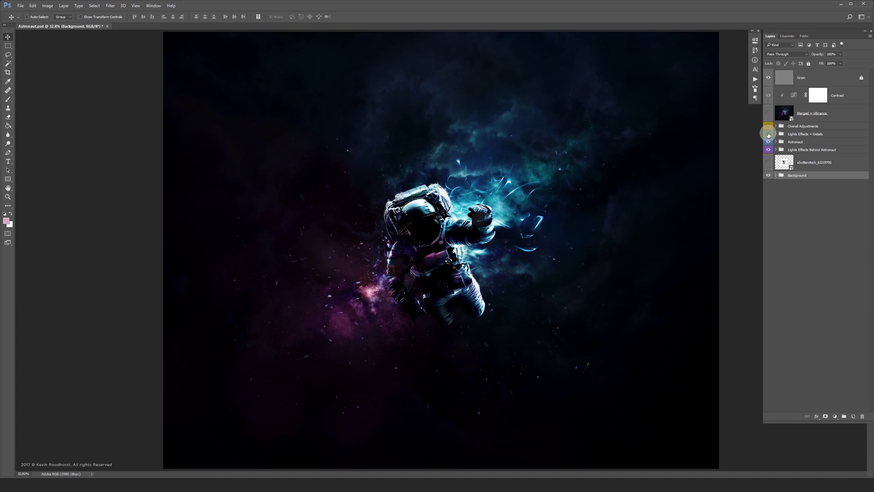
{"action": "left_click", "coordinate": [768, 135]}
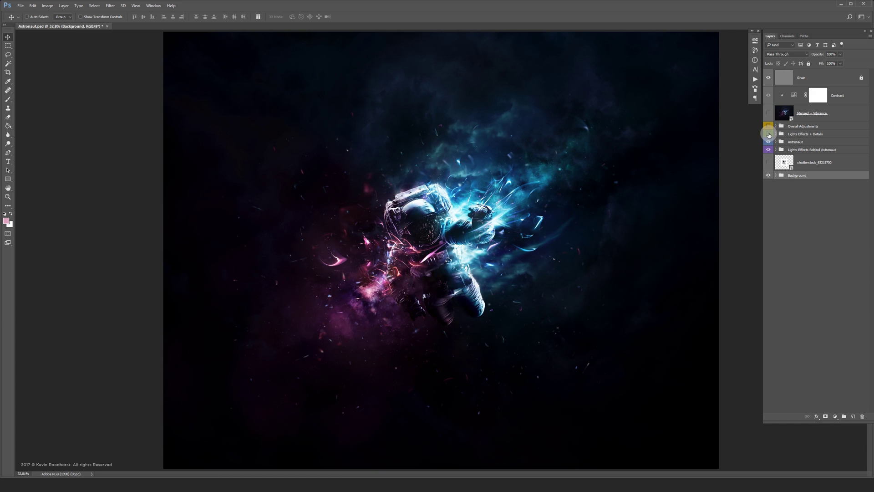
{"action": "left_click", "coordinate": [769, 134]}
{"action": "left_click", "coordinate": [769, 135]}
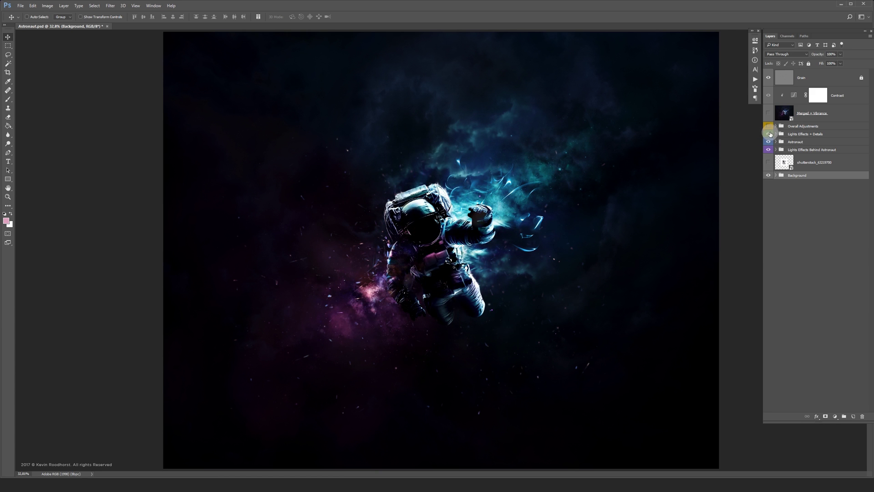
{"action": "left_click", "coordinate": [769, 126]}
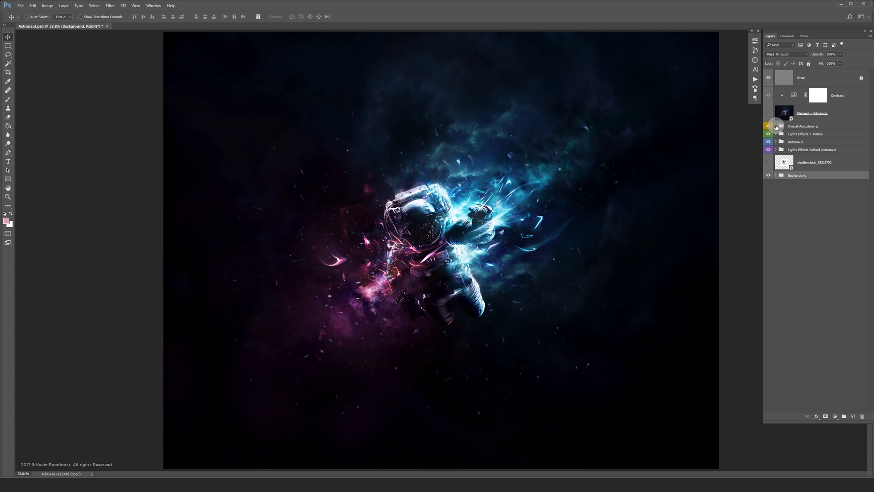
Turn on Curves 15, Selective Color 1 and Color Lookup 1 inside Overall Adjustments, then collapse it
{"action": "left_click", "coordinate": [776, 127]}
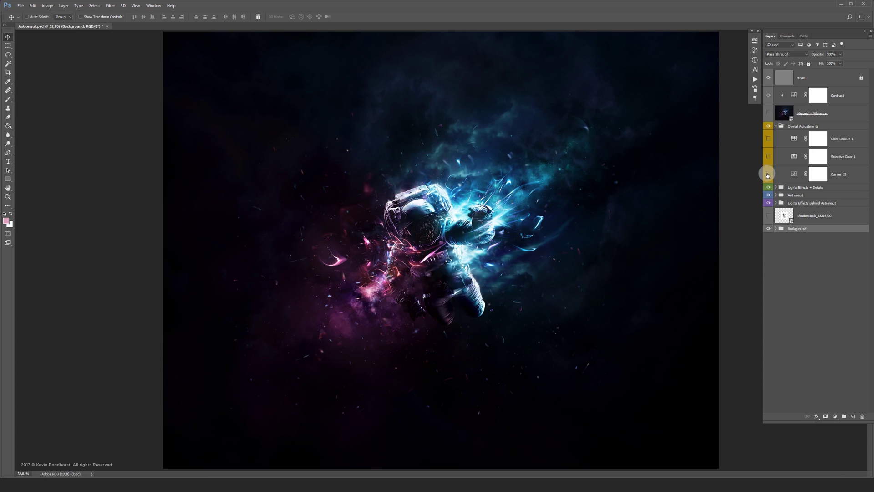
{"action": "left_click", "coordinate": [769, 174]}
{"action": "left_click", "coordinate": [769, 157]}
{"action": "left_click", "coordinate": [769, 140]}
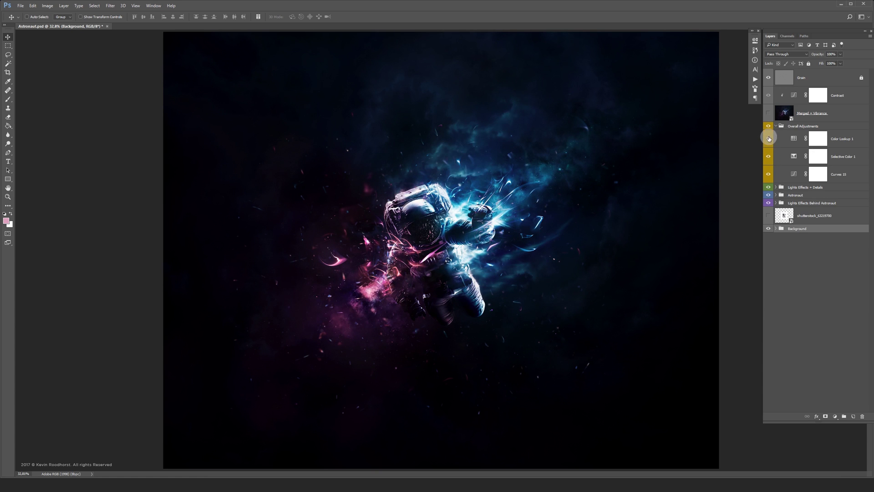
{"action": "left_click", "coordinate": [777, 126]}
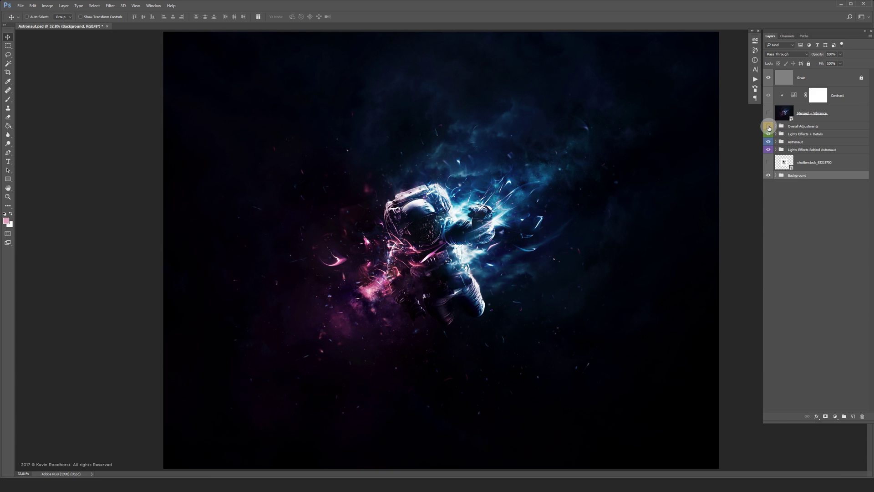
Toggle Overall Adjustments off and on twice to compare the colour grading
{"action": "left_click", "coordinate": [769, 128]}
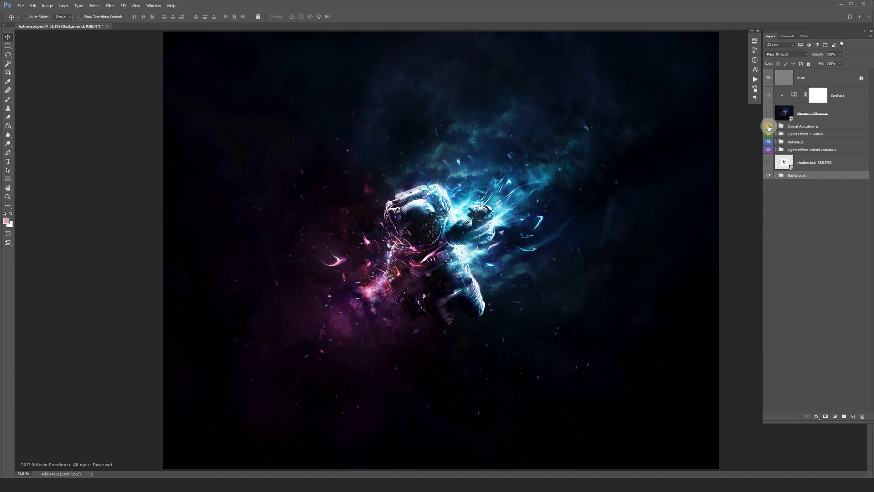
{"action": "left_click", "coordinate": [769, 128]}
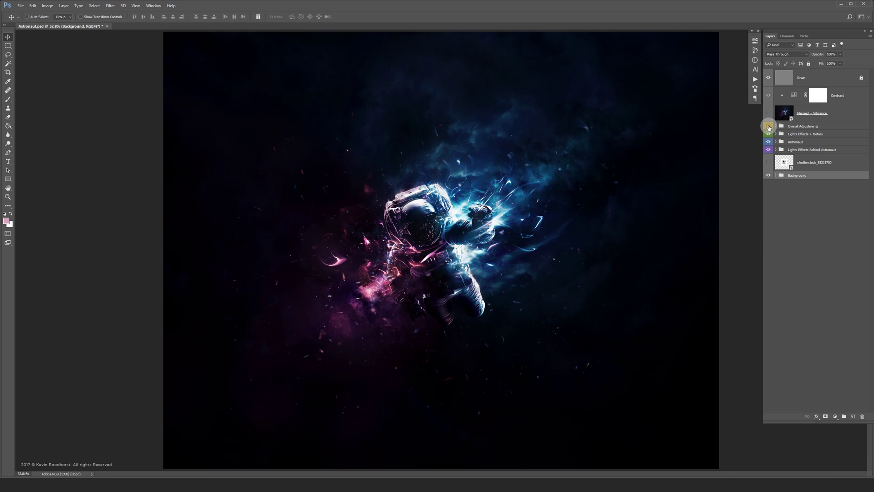
{"action": "left_click", "coordinate": [769, 128]}
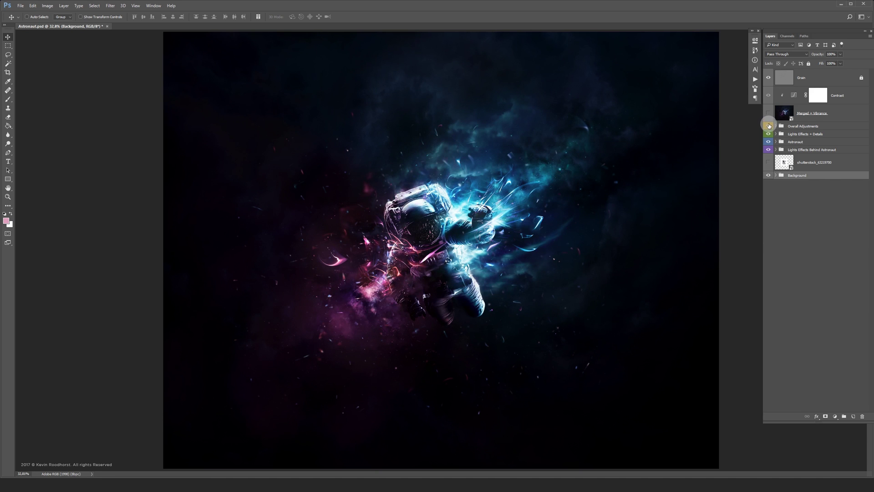
{"action": "left_click", "coordinate": [769, 125]}
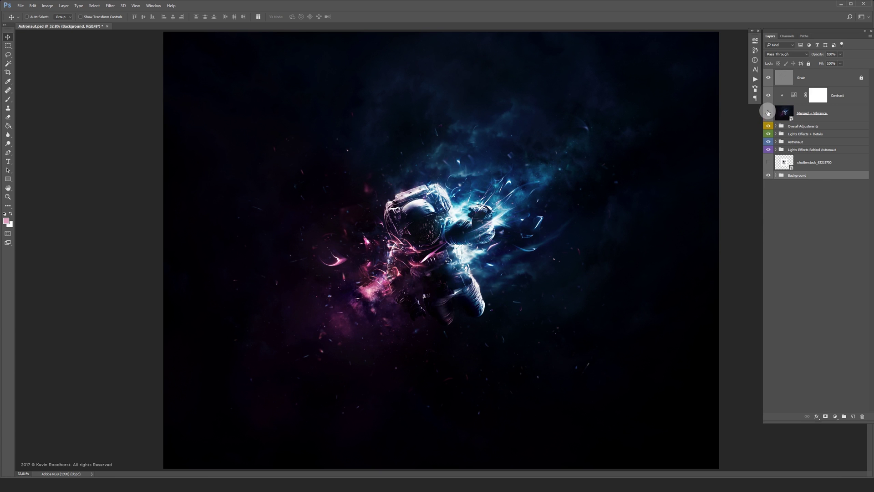
Show Merged + Vibrance, group the four working groups into Group 1 with Ctrl+G, and hide it
{"action": "left_click", "coordinate": [774, 113]}
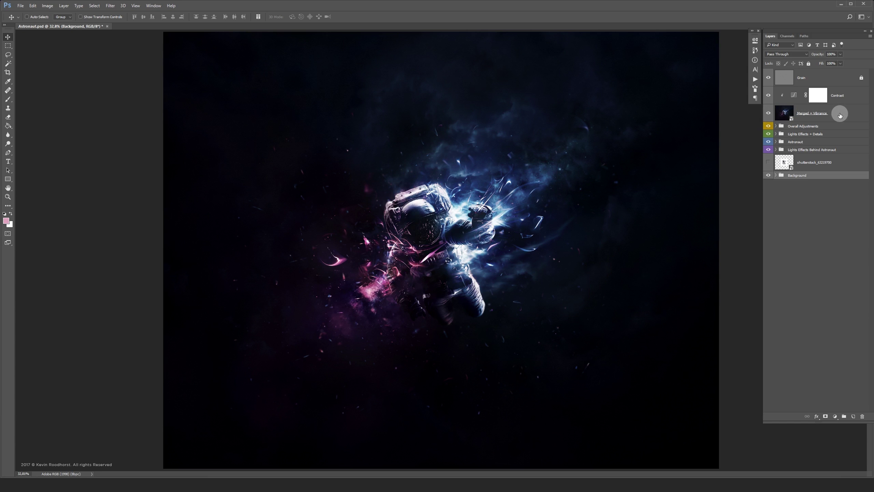
{"action": "left_click", "coordinate": [803, 126]}
{"action": "left_click", "coordinate": [803, 150], "text": "shift"}
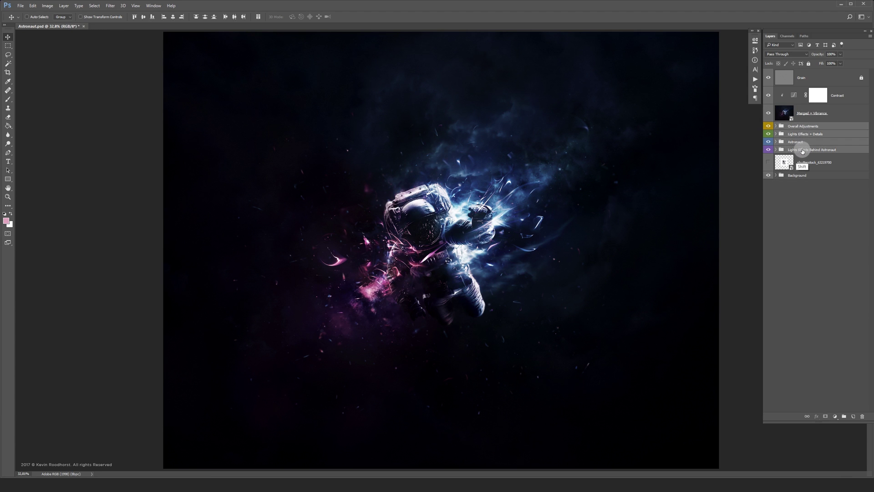
{"action": "key", "text": "ctrl+g"}
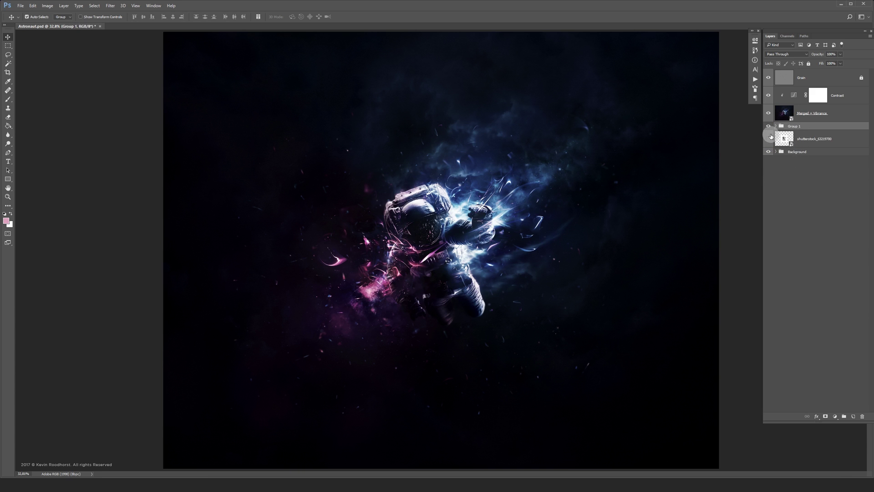
{"action": "left_click", "coordinate": [769, 126]}
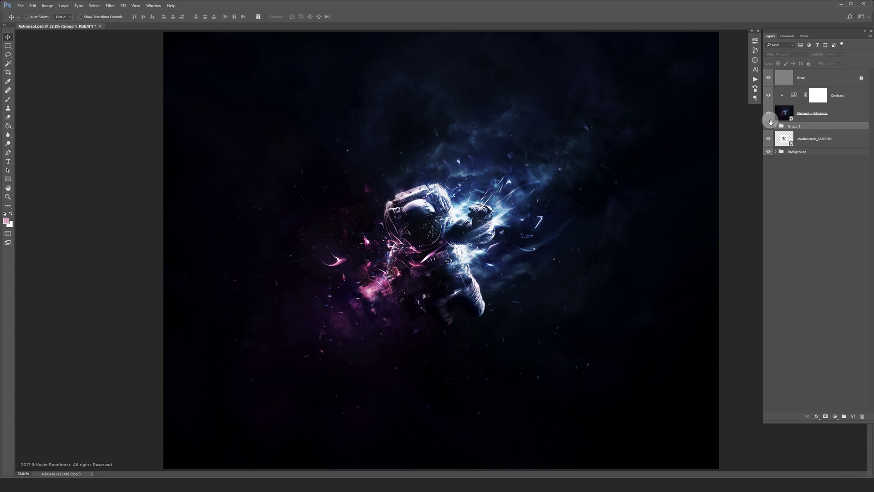
Toggle Merged + Vibrance to compare the original photo with the finished artwork
{"action": "left_click", "coordinate": [768, 115]}
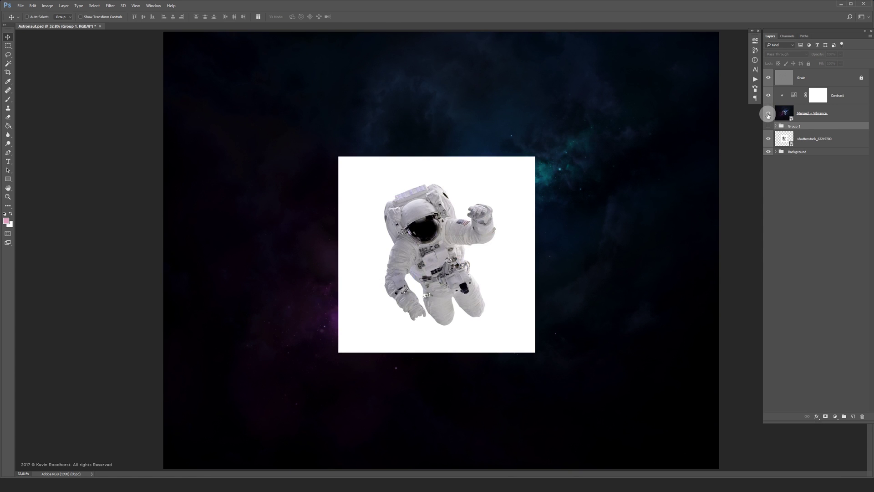
{"action": "left_click", "coordinate": [768, 115]}
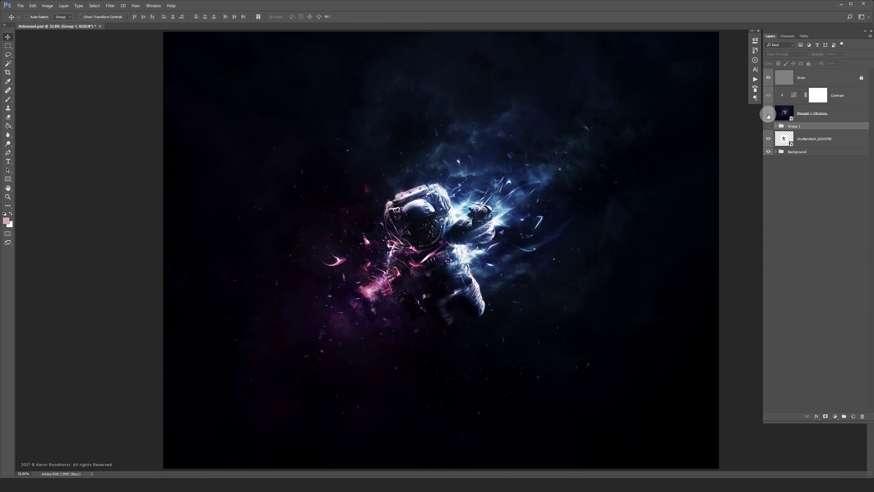
{"action": "left_click", "coordinate": [768, 116]}
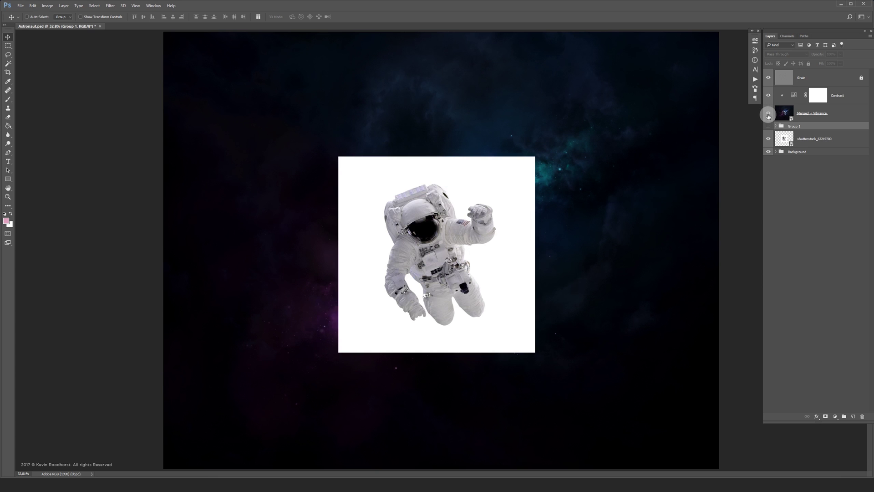
{"action": "left_click", "coordinate": [768, 116]}
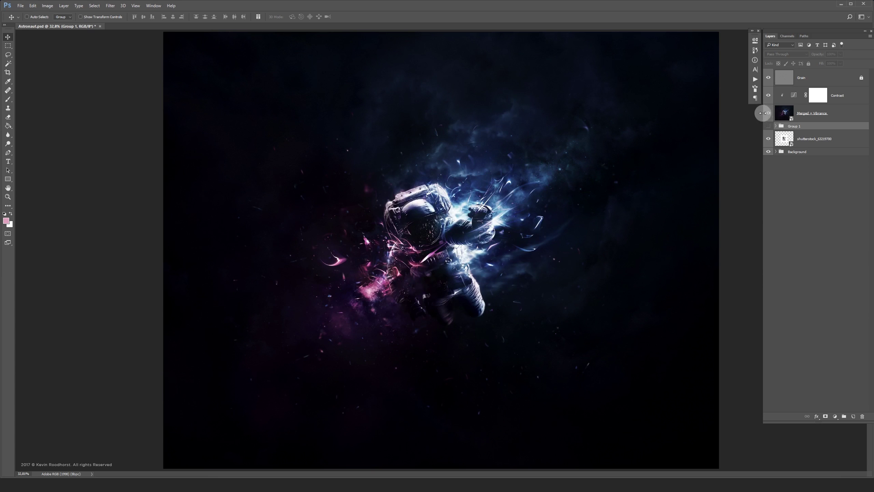
{"action": "key", "text": "ctrl"}
{"action": "left_click_drag", "start_coordinate": [439, 242], "coordinate": [481, 242]}
{"action": "key", "text": "space"}
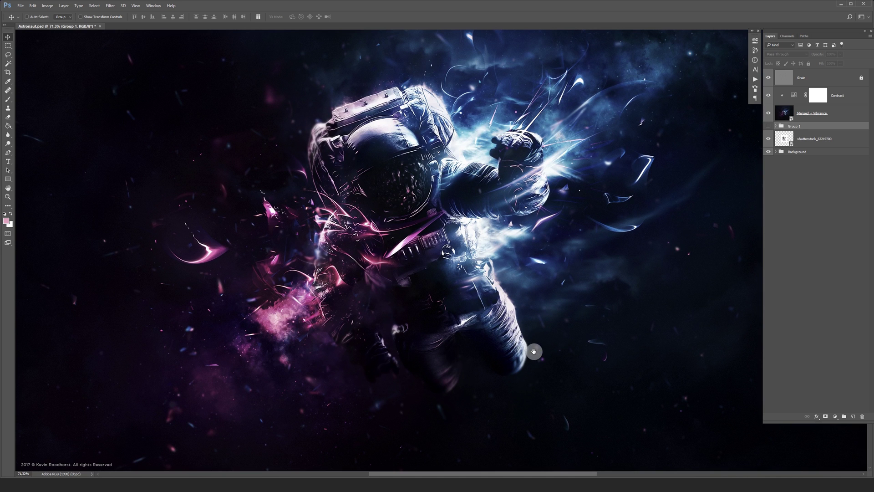
{"action": "left_click_drag", "start_coordinate": [536, 328], "coordinate": [531, 347]}
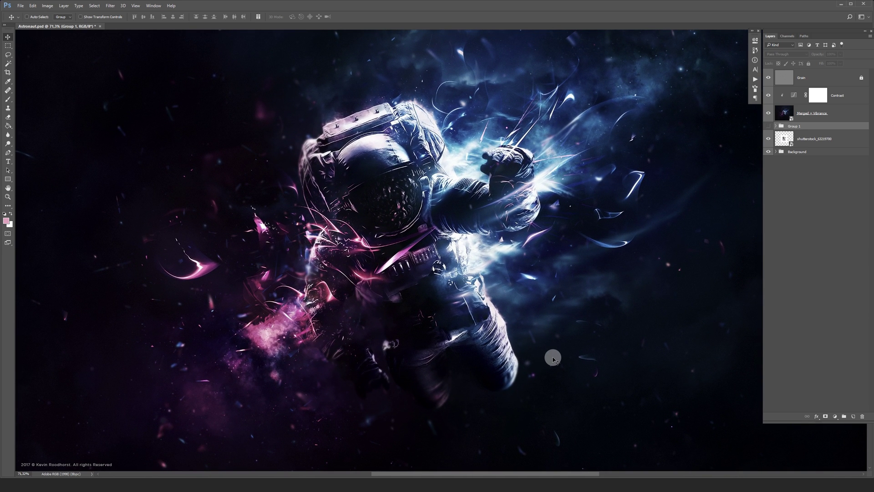
{"action": "key", "text": "ctrl+0"}
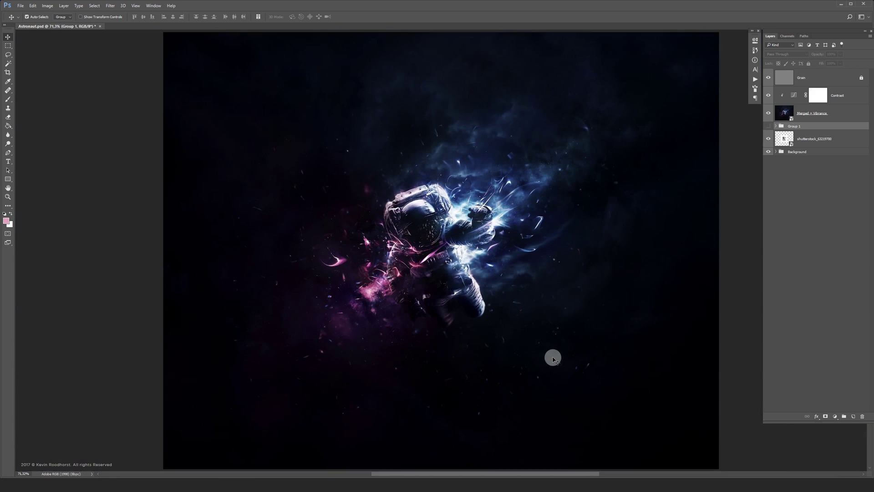